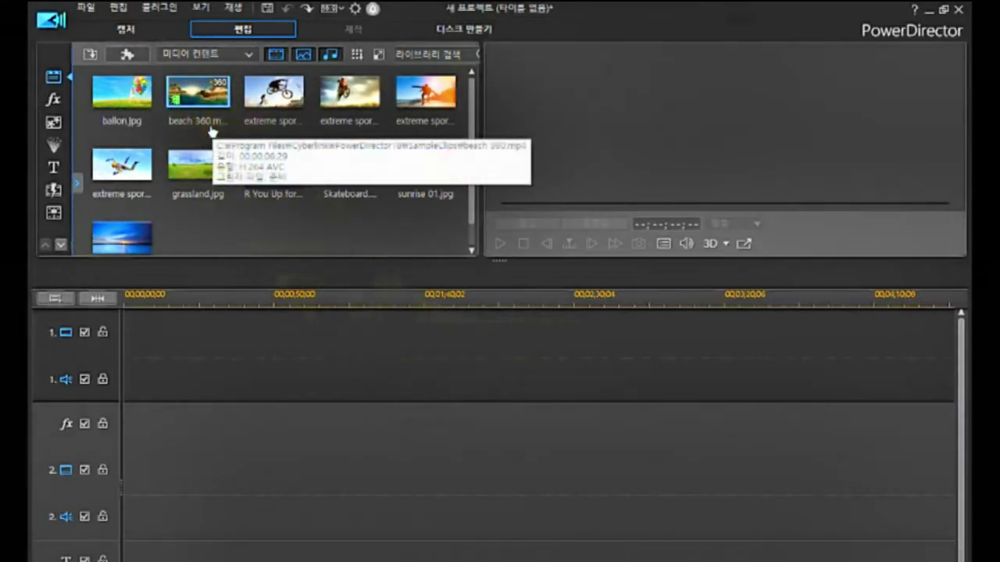
# Step: Remove all the default sample clips from the media library
pyautogui.click(212, 133)
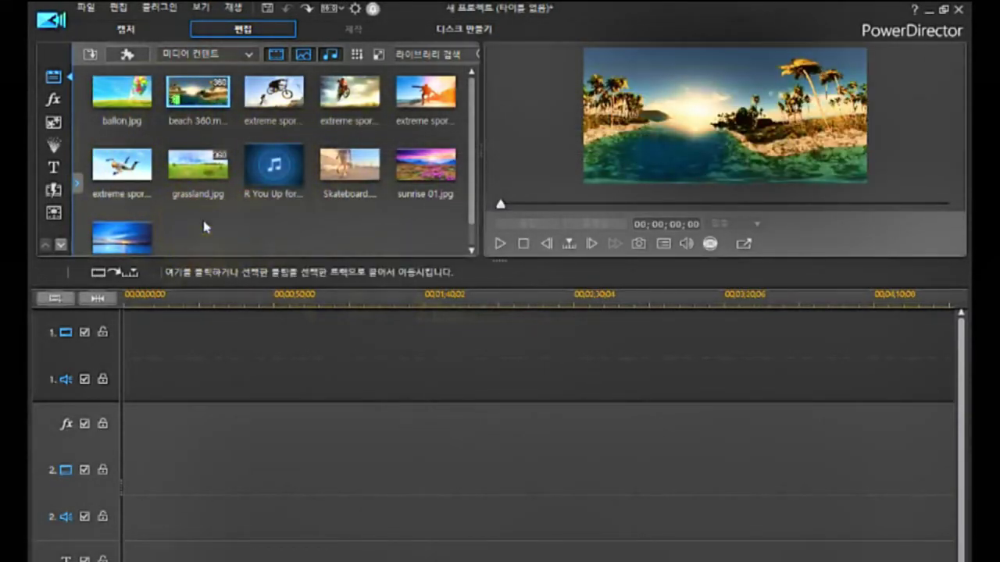
pyautogui.hotkey('ctrl', 'a')
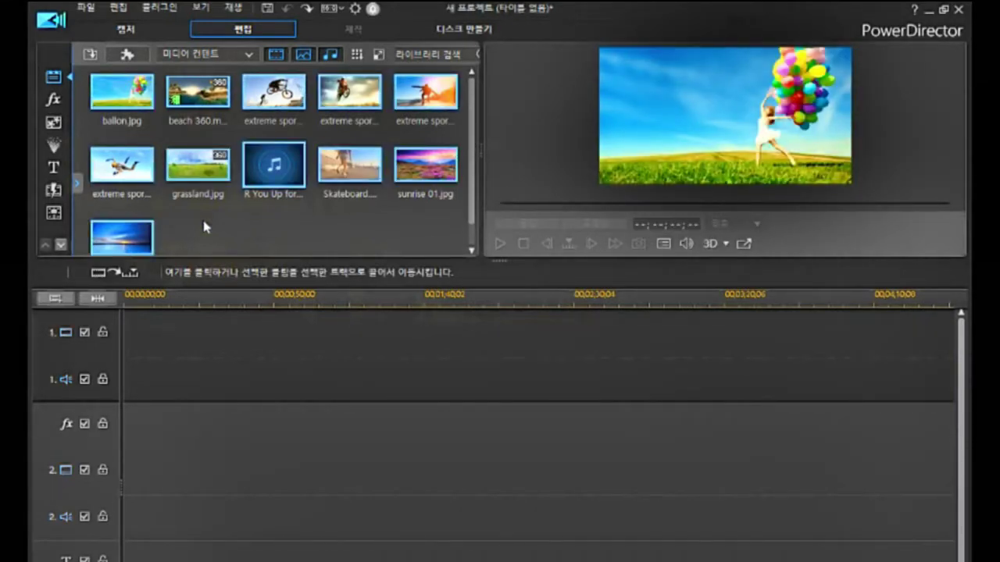
pyautogui.press('Delete')
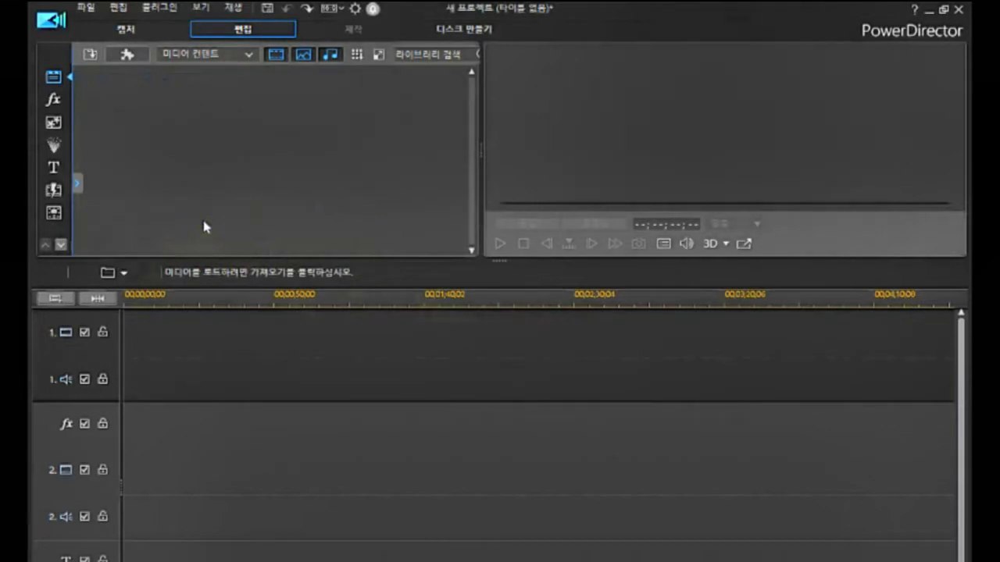
# Step: Import the media files sample(배경).jpg, sample1.jpg, sample2.jpg and sample3.jpg into the library
pyautogui.click(89, 54)
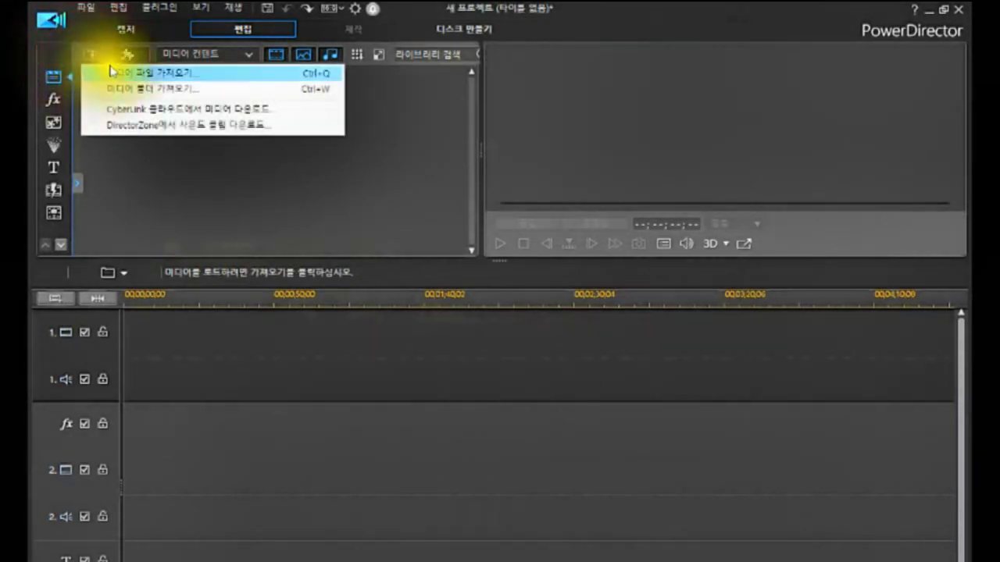
pyautogui.click(118, 73)
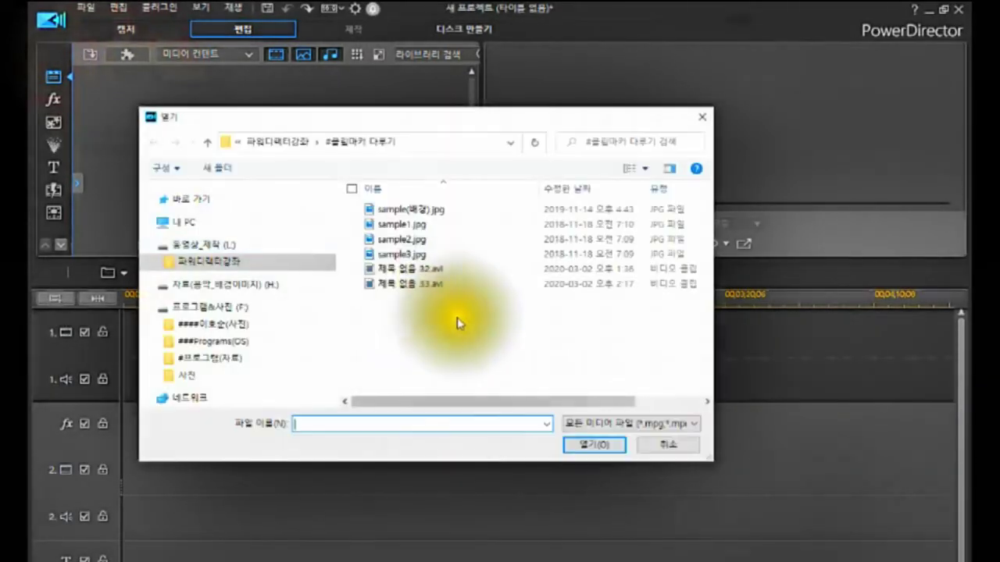
pyautogui.click(421, 212)
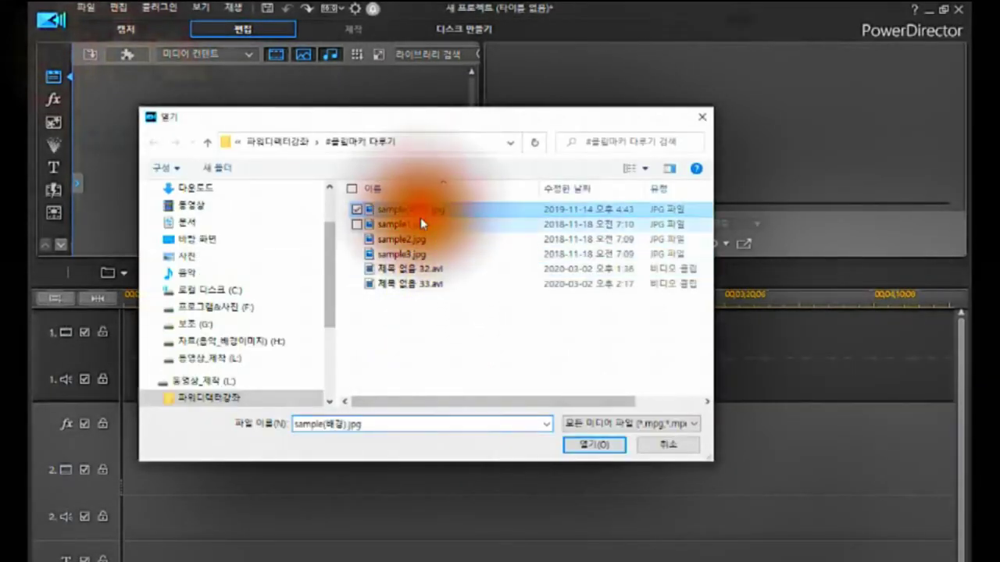
pyautogui.keyDown('shift'); pyautogui.click(416, 255); pyautogui.keyUp('shift')
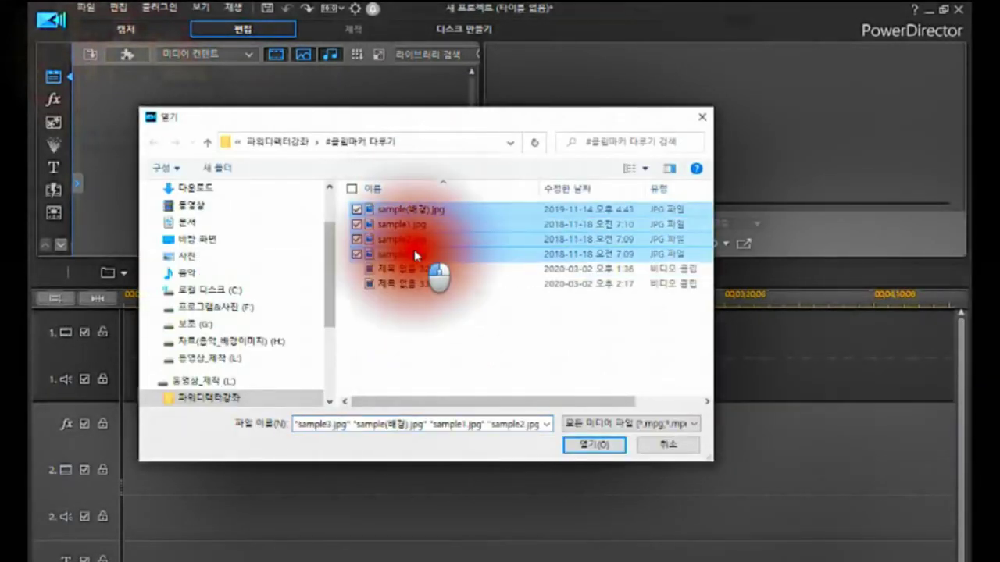
pyautogui.click(595, 446)
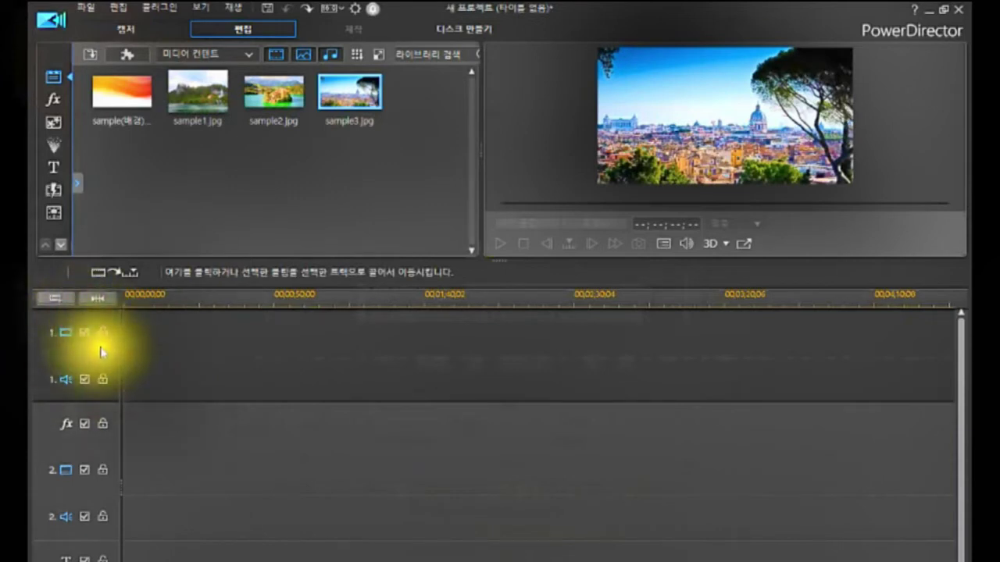
# Step: Place sample(배경).jpg at the start of video track 1 and stretch the clip to about 00;02;57;26
pyautogui.moveTo(123, 93); pyautogui.dragTo(115, 339)
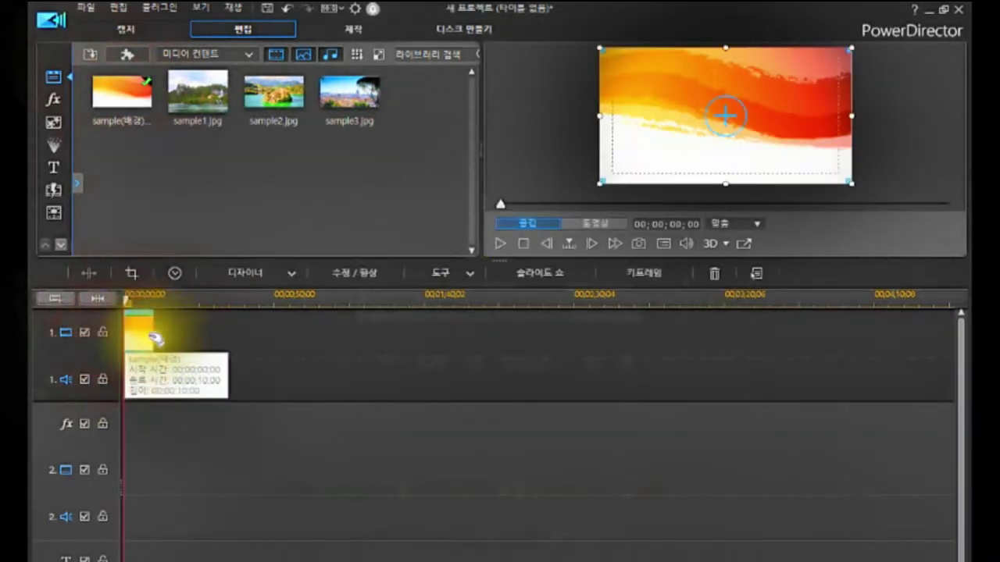
pyautogui.click(162, 333)
pyautogui.moveTo(164, 334); pyautogui.dragTo(656, 383)
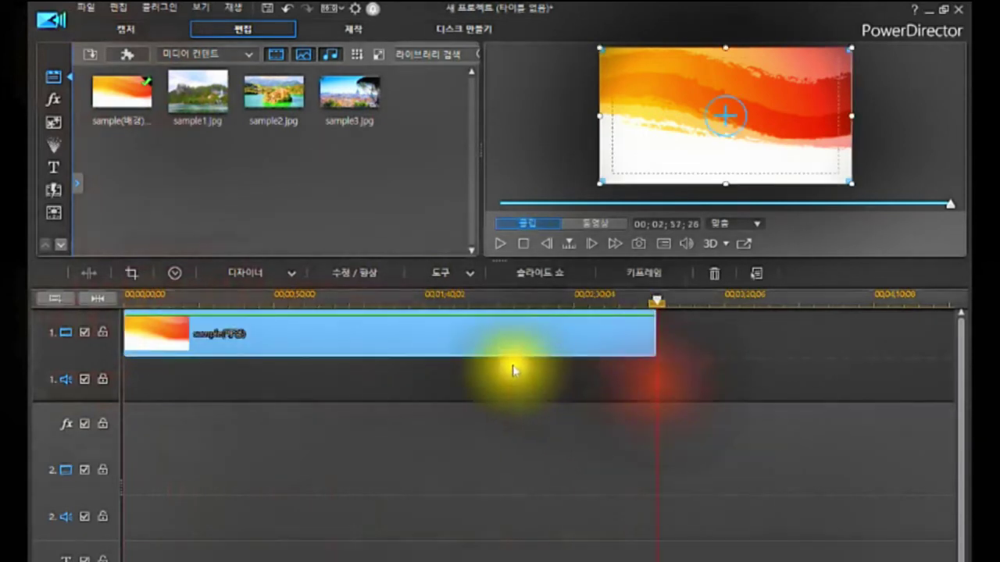
# Step: Set the duration of the sample(배경) clip on track 1 to exactly 00;00;55;00
pyautogui.click(359, 342)
pyautogui.click(365, 339)
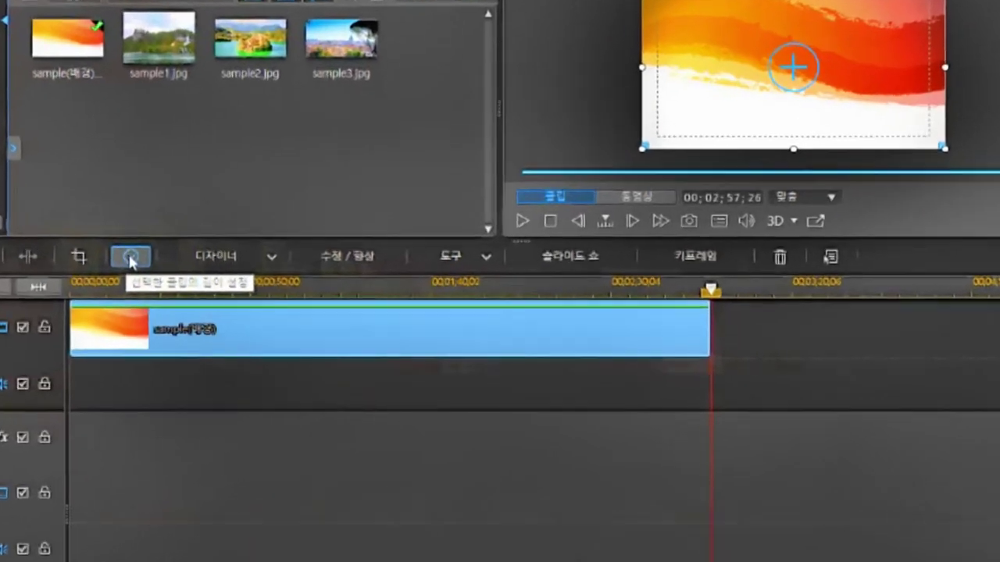
pyautogui.click(174, 273)
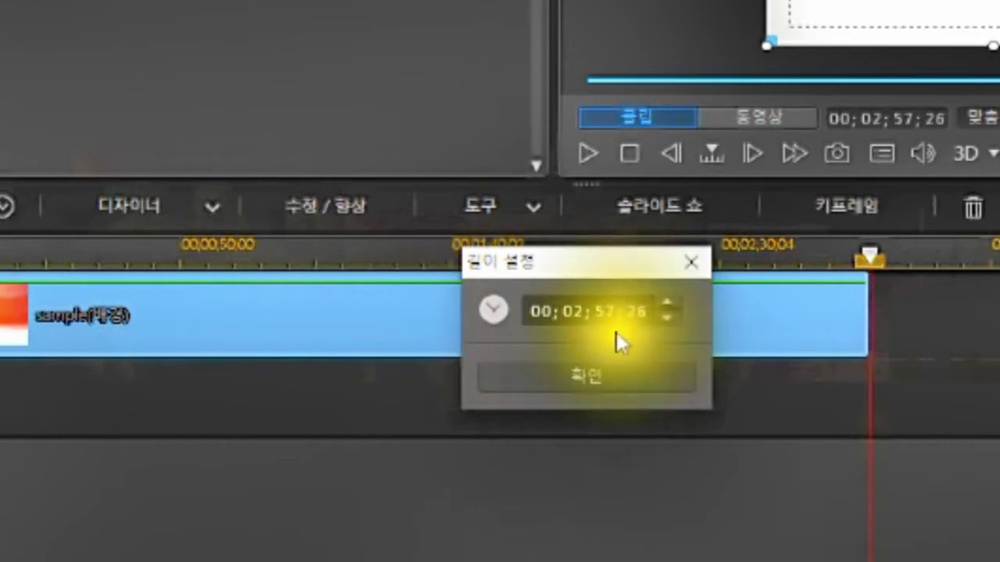
pyautogui.click(572, 311)
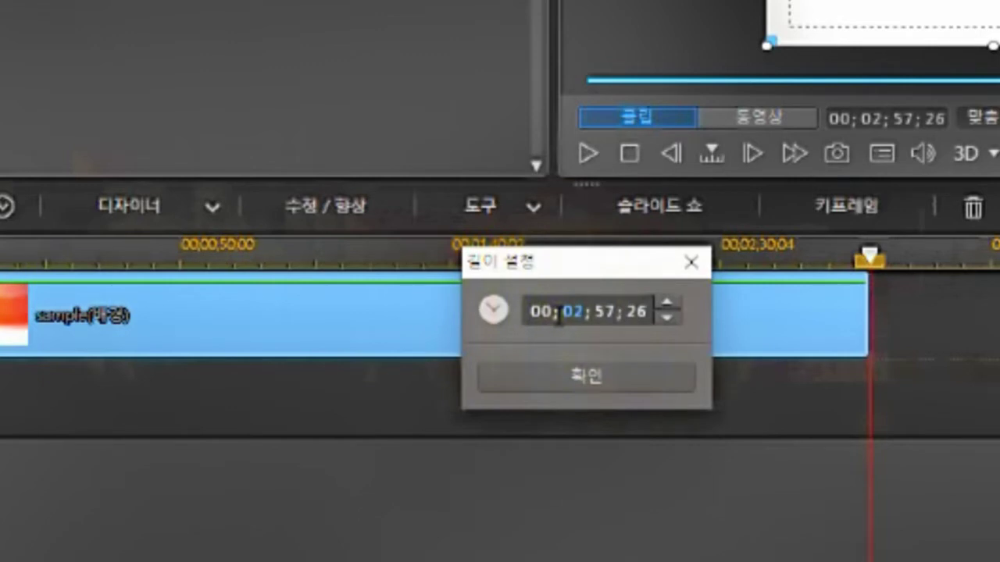
pyautogui.click(599, 311)
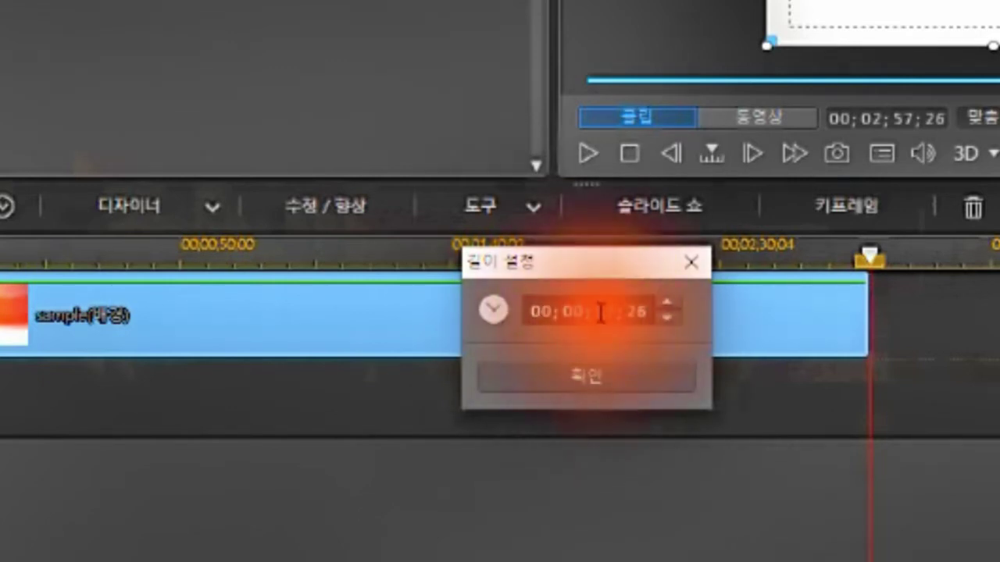
pyautogui.write('5')
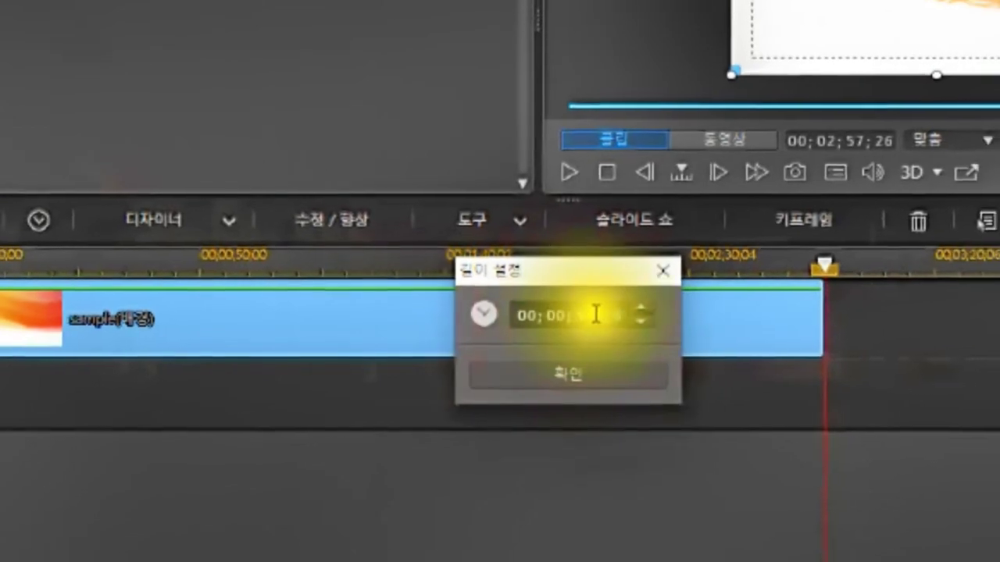
pyautogui.click(636, 310)
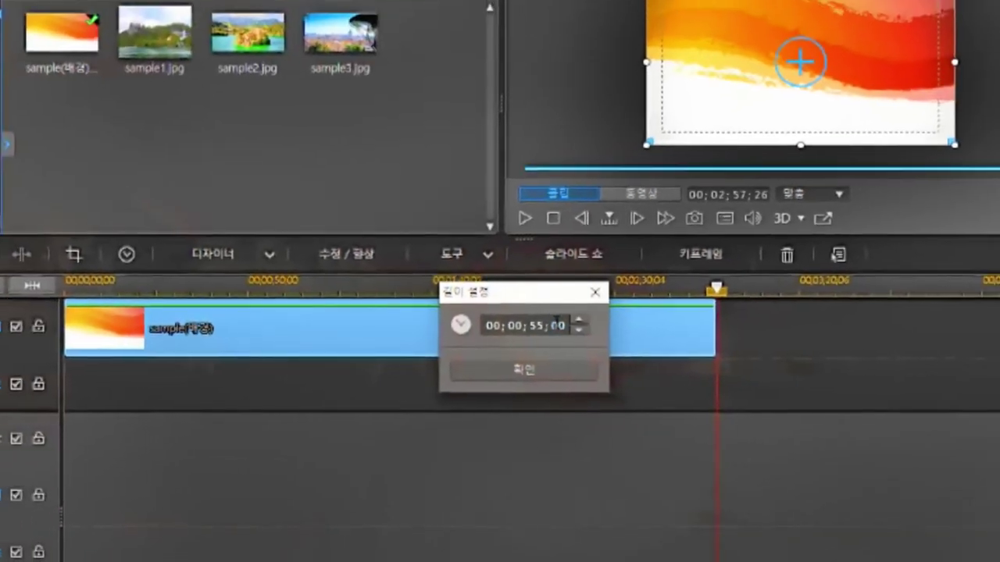
pyautogui.write('00')
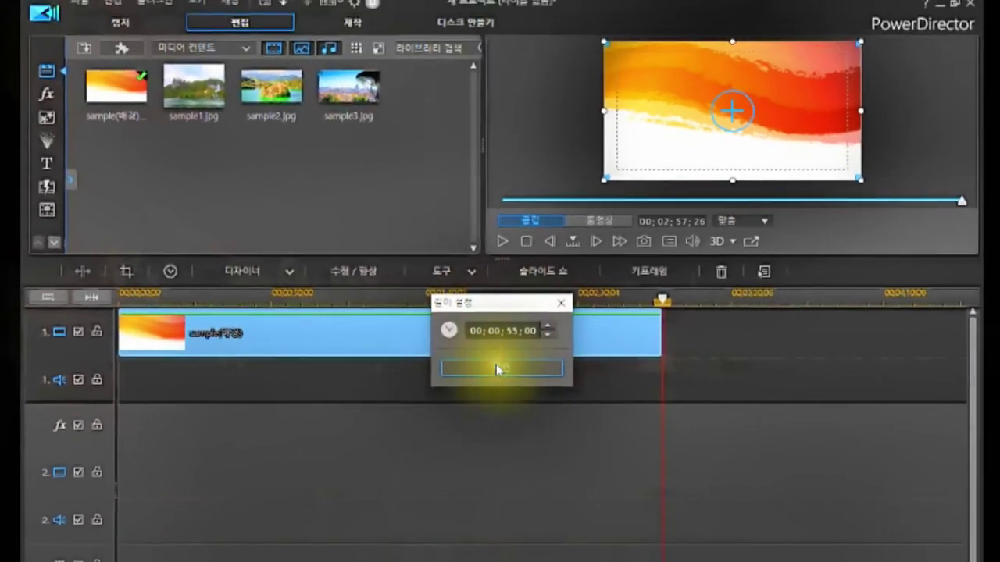
pyautogui.click(496, 367)
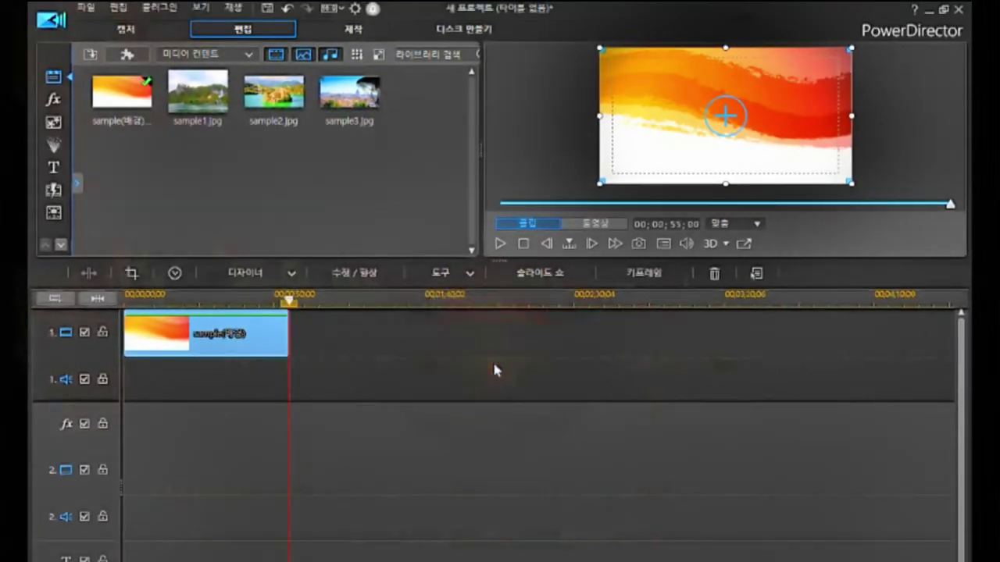
# Step: Fit the whole clip in the timeline and add a ruler marker at 00;00;05;00
pyautogui.click(272, 338)
pyautogui.click(98, 299)
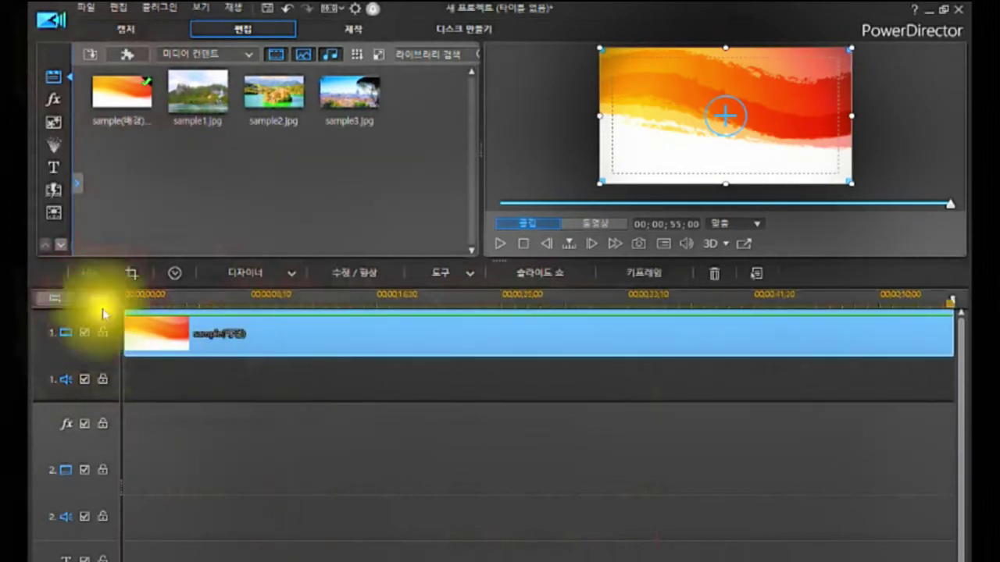
pyautogui.click(350, 338)
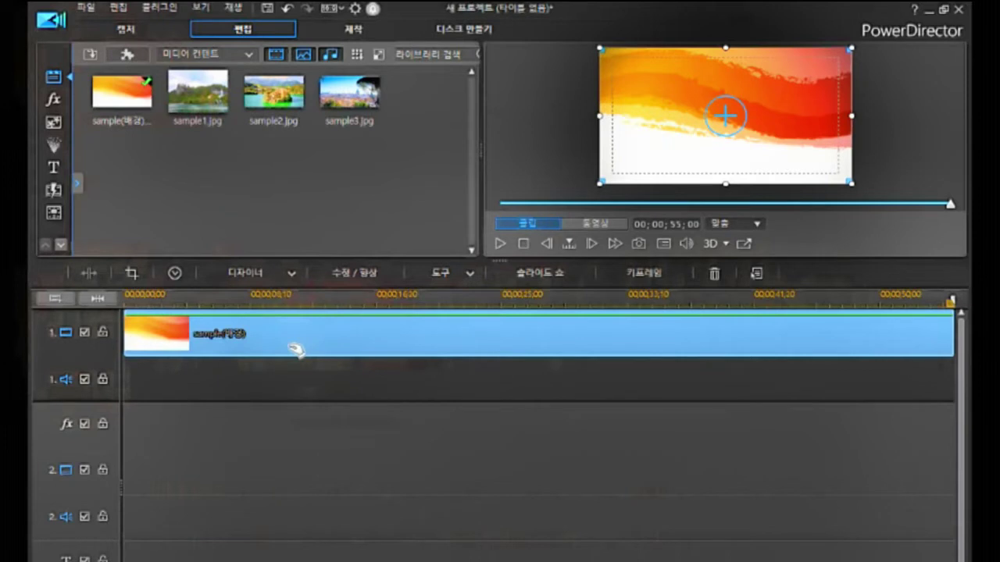
pyautogui.click(252, 297)
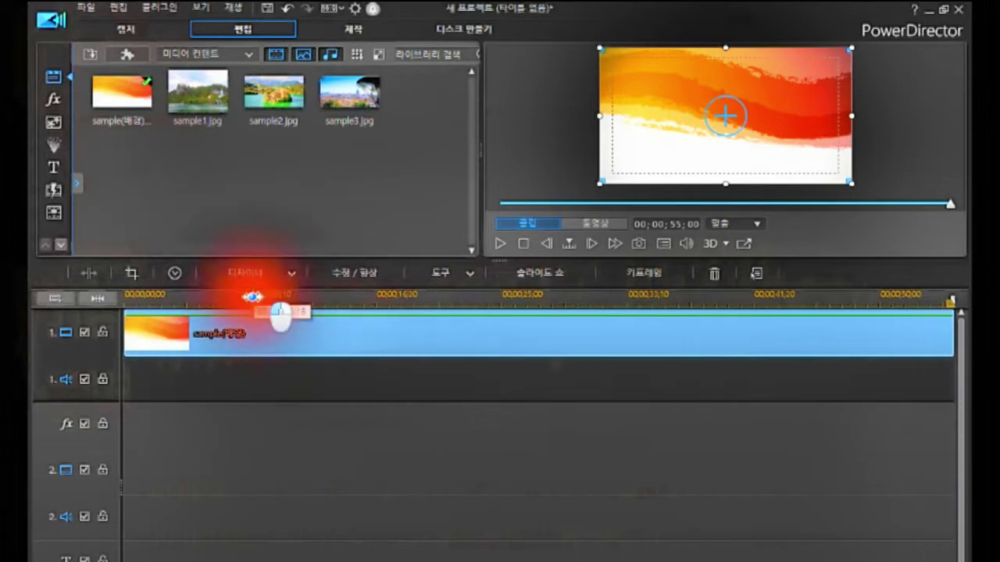
pyautogui.rightClick(252, 297)
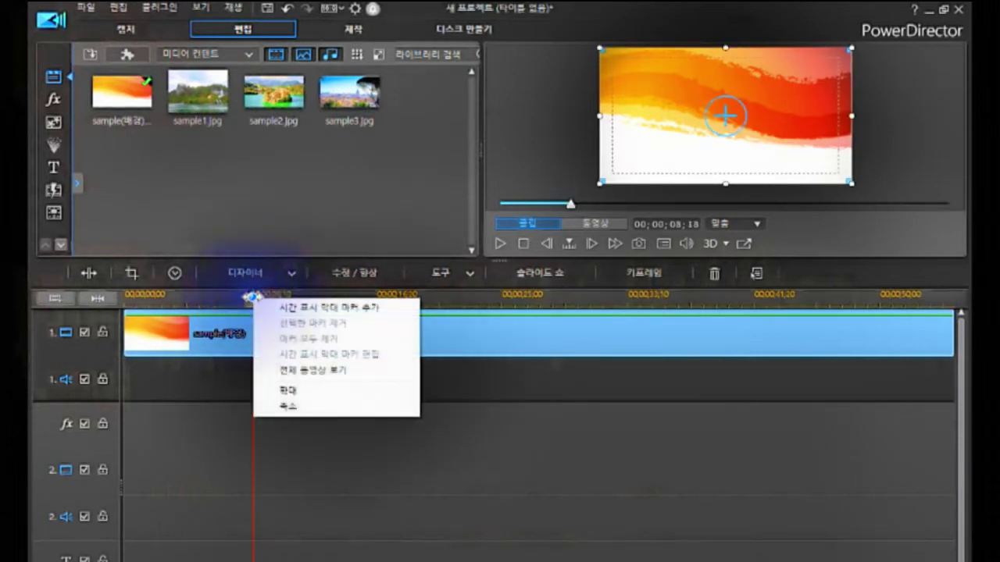
pyautogui.click(277, 307)
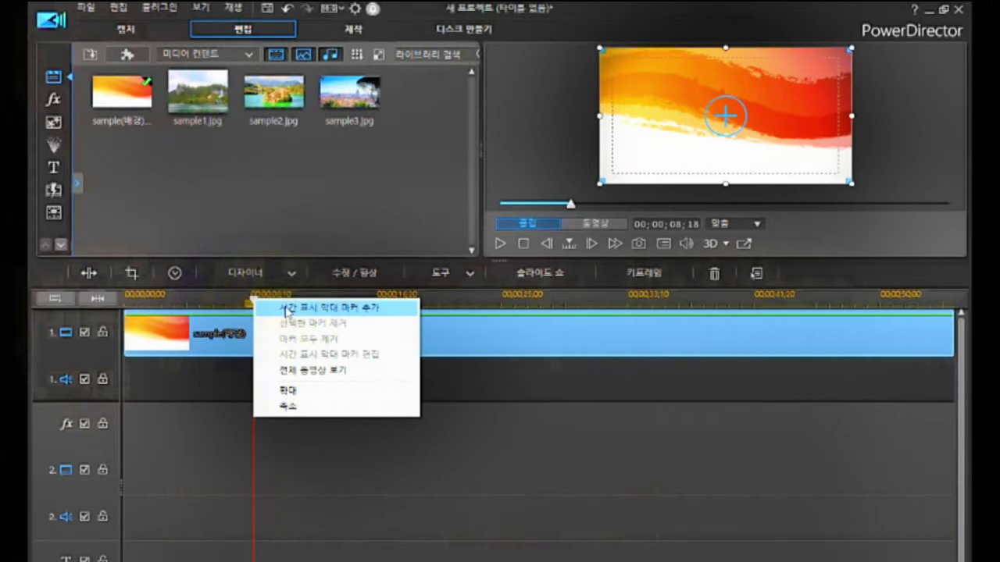
pyautogui.rightClick(288, 312)
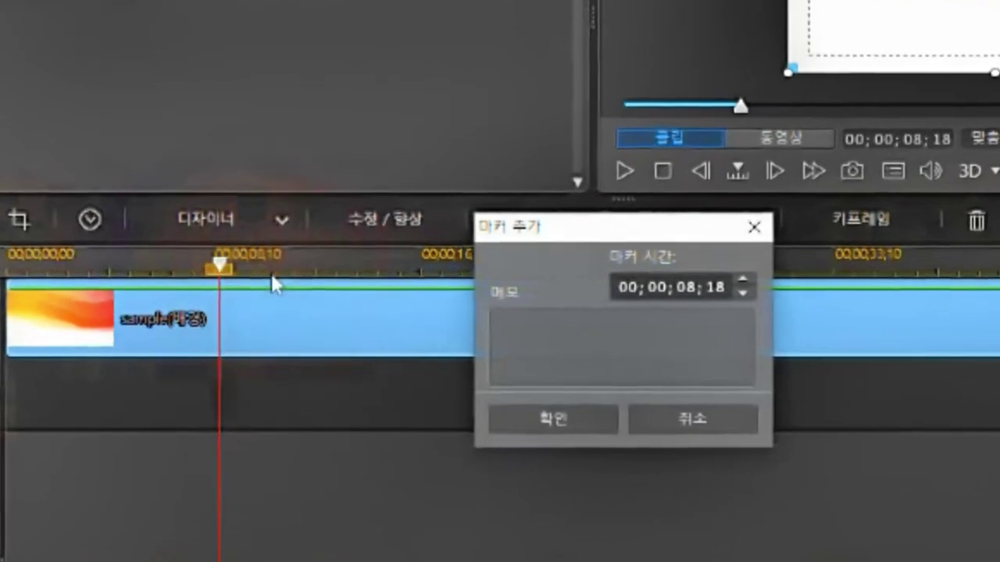
pyautogui.click(477, 387)
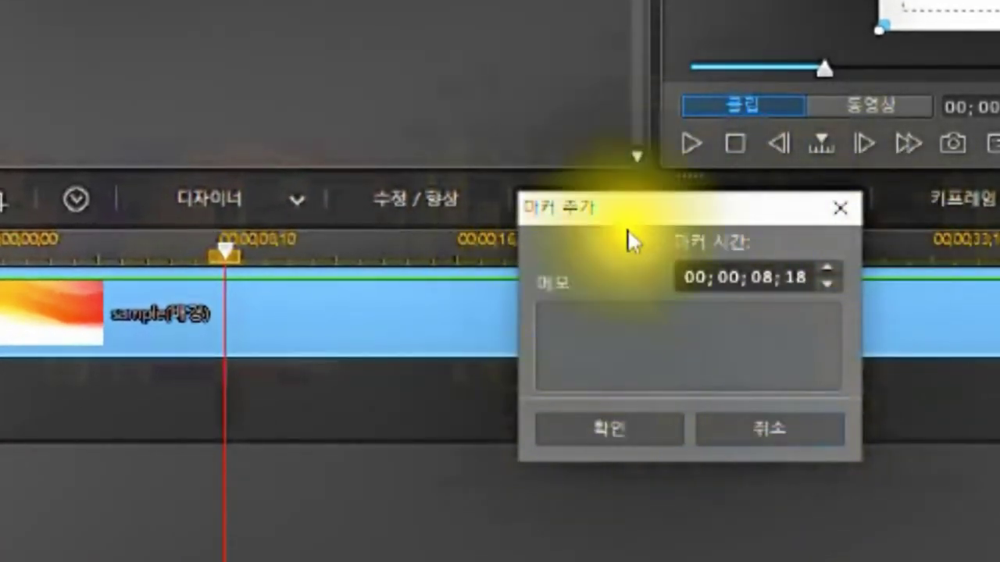
pyautogui.click(755, 280)
pyautogui.click(755, 282)
pyautogui.click(612, 426)
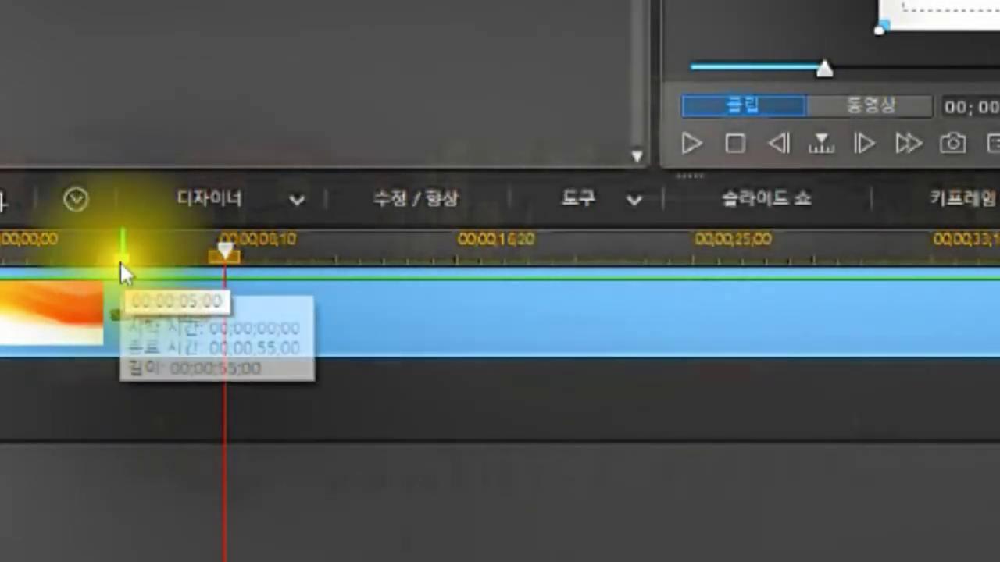
pyautogui.moveTo(123, 263)
pyautogui.mouseDown()
pyautogui.moveTo(107, 259)
pyautogui.moveTo(157, 241)
pyautogui.moveTo(115, 281)
pyautogui.mouseUp()
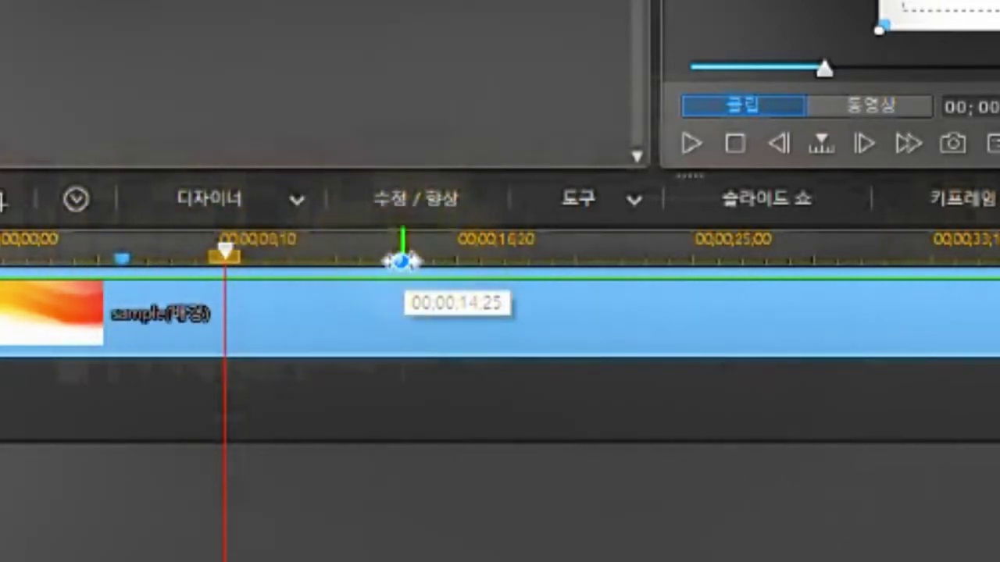
# Step: Add a second timeline ruler marker at 00;00;15;00
pyautogui.click(401, 256)
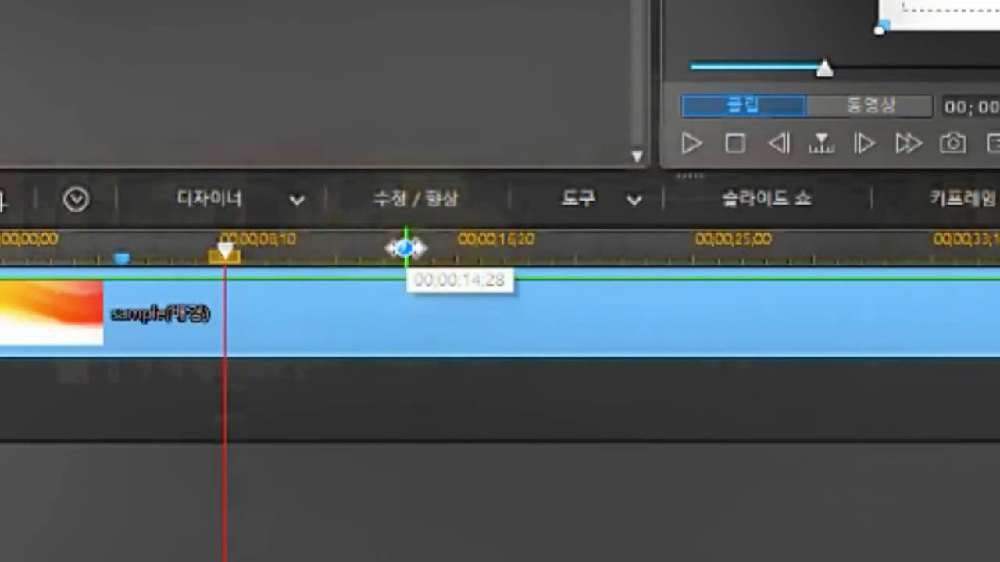
pyautogui.rightClick(404, 248)
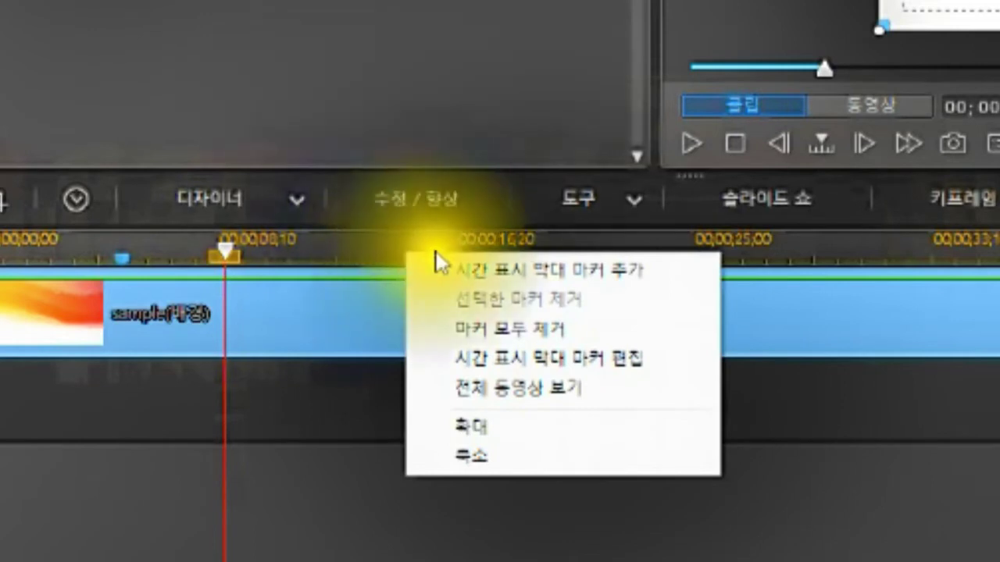
pyautogui.click(485, 278)
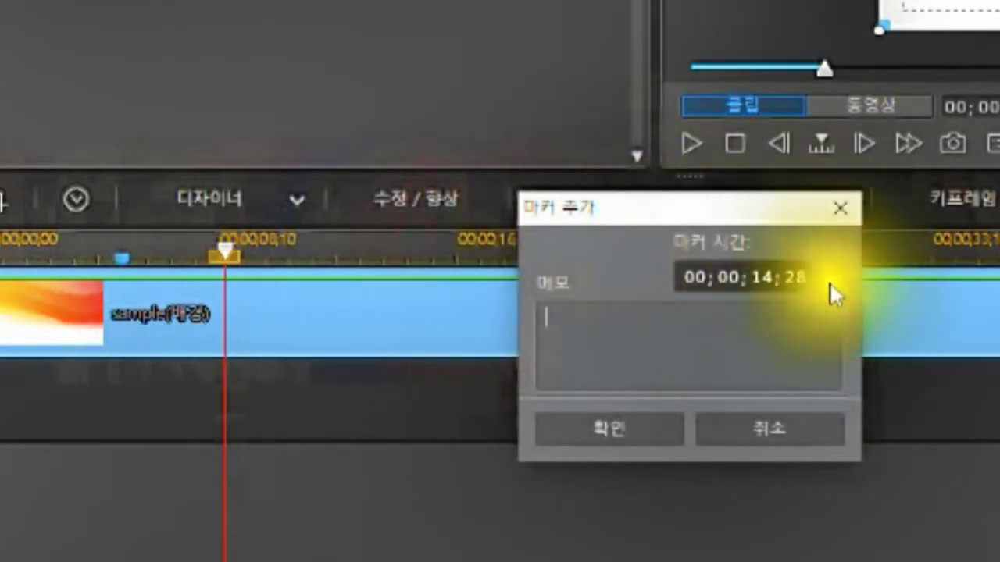
pyautogui.click(758, 276)
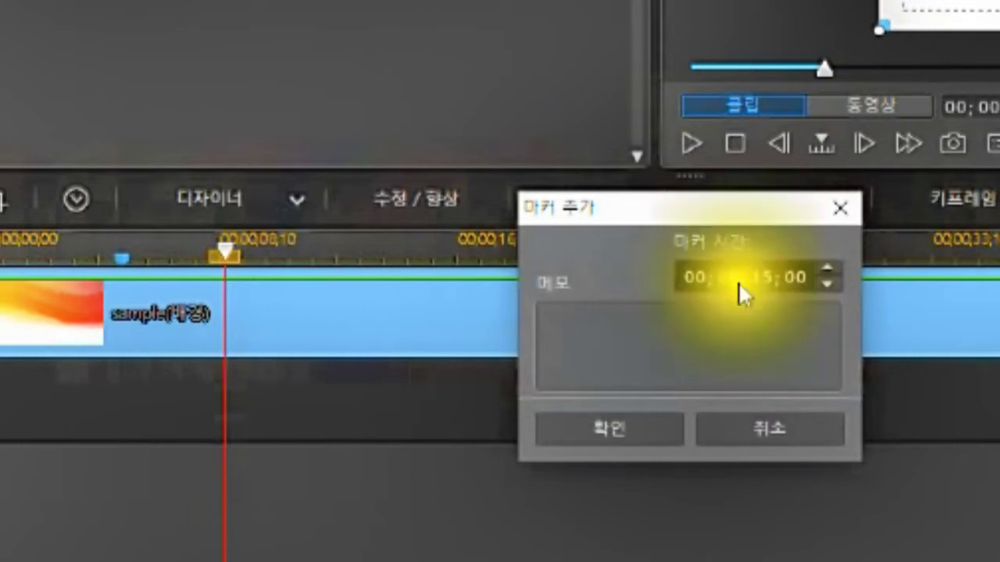
pyautogui.click(639, 447)
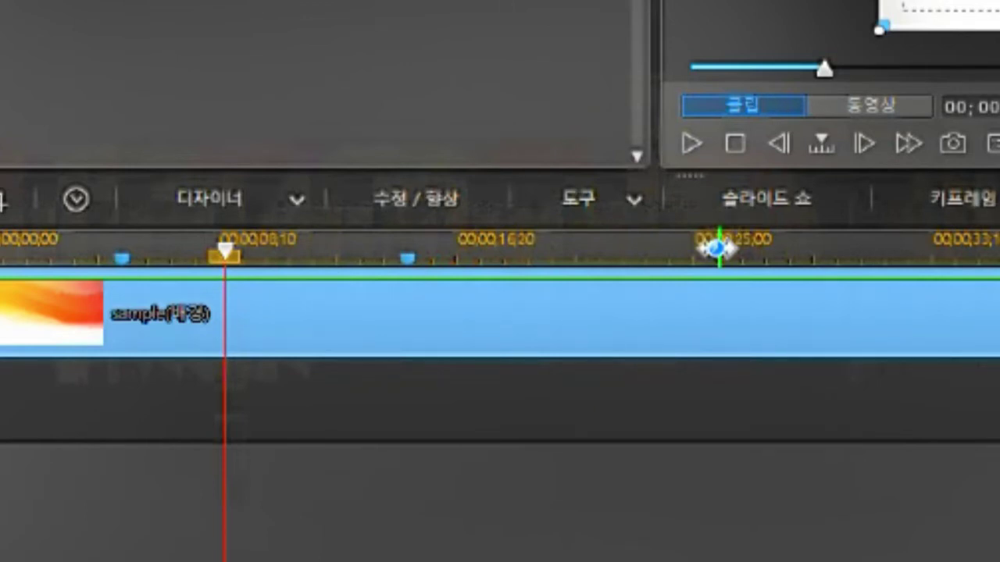
# Step: Add a third timeline ruler marker at 00;00;30;00
pyautogui.rightClick(716, 248)
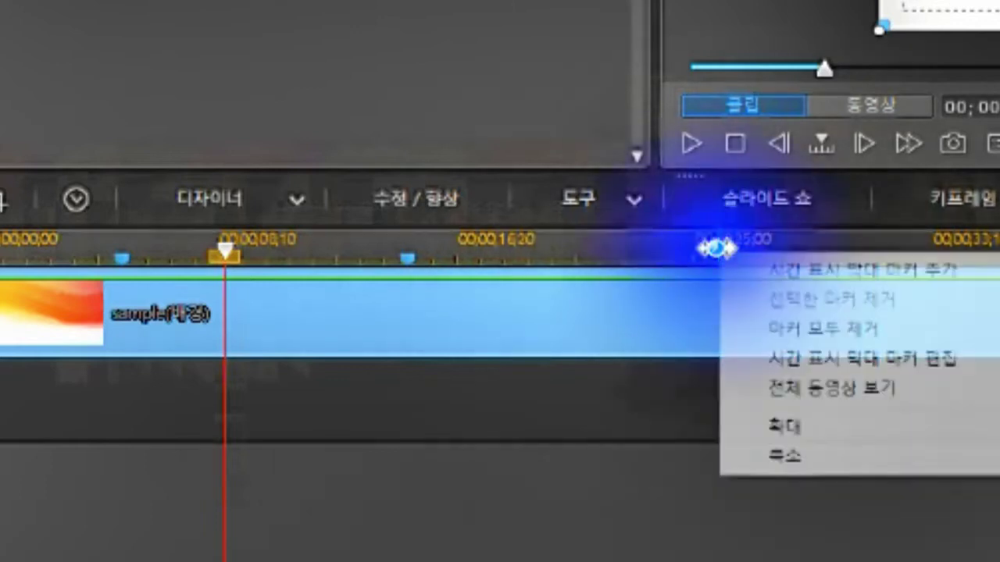
pyautogui.click(781, 274)
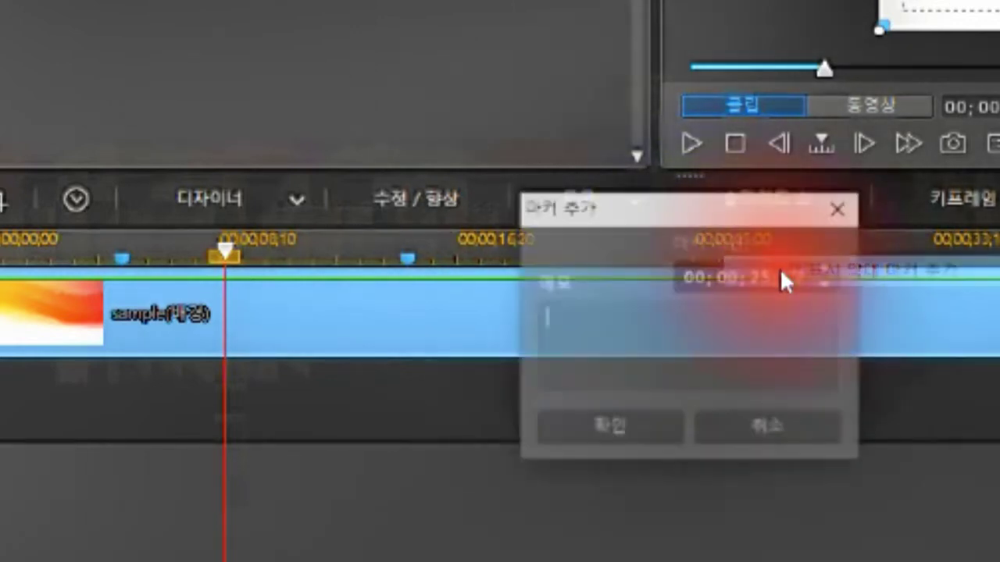
pyautogui.click(755, 279)
pyautogui.write('15')
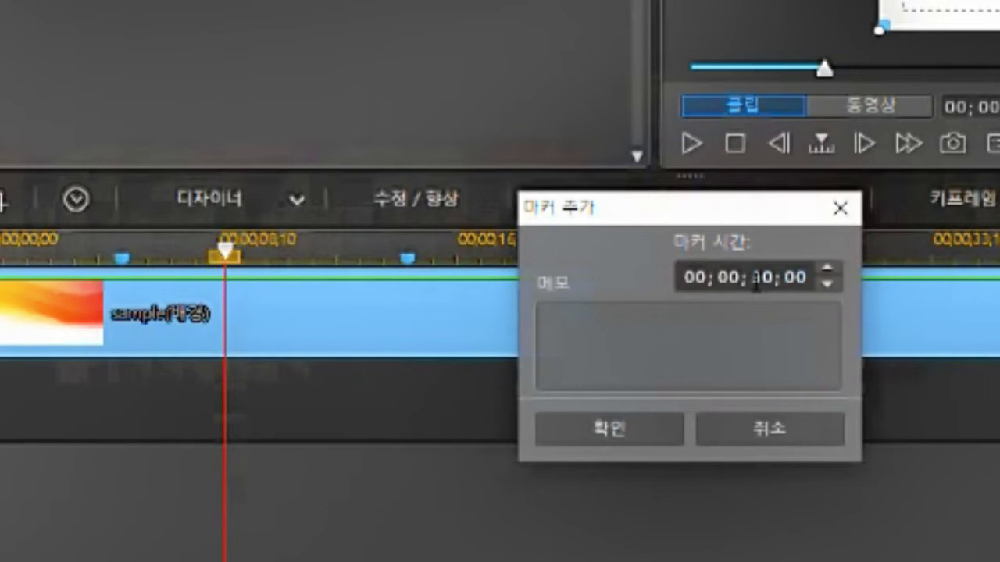
pyautogui.click(613, 430)
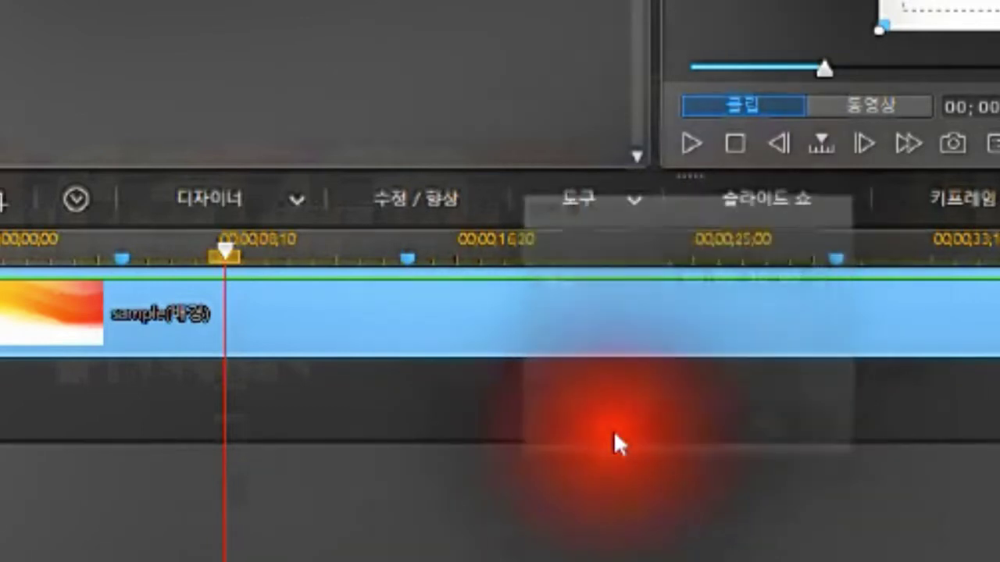
pyautogui.moveTo(835, 257)
pyautogui.mouseDown()
pyautogui.moveTo(861, 256)
pyautogui.moveTo(843, 243)
pyautogui.moveTo(860, 252)
pyautogui.moveTo(805, 259)
pyautogui.moveTo(821, 239)
pyautogui.moveTo(836, 258)
pyautogui.mouseUp()
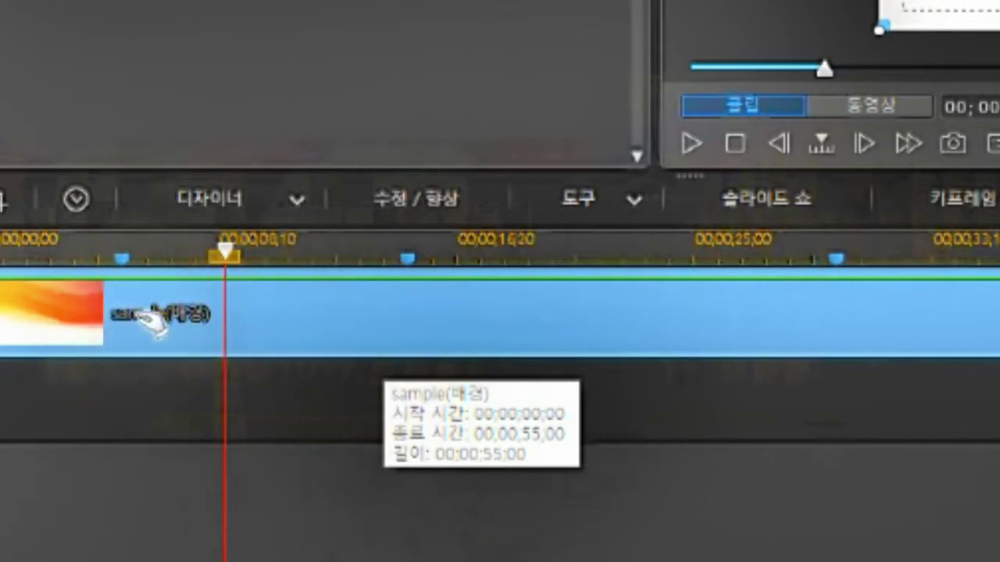
# Step: Open the timeline marker editor and move its window below the ruler, clear of the background clip
pyautogui.moveTo(121, 257); pyautogui.dragTo(286, 250)
pyautogui.click(286, 250)
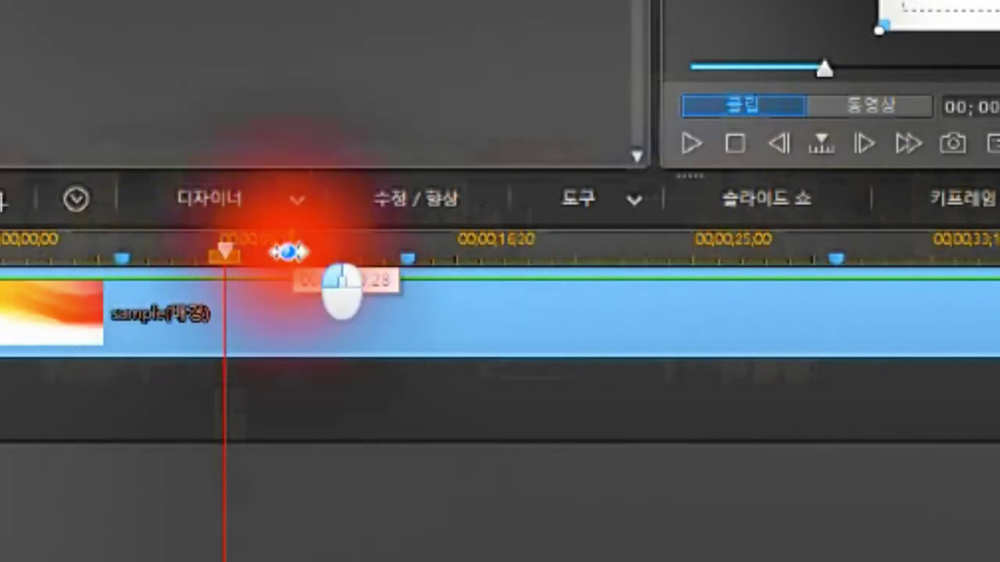
pyautogui.rightClick(292, 246)
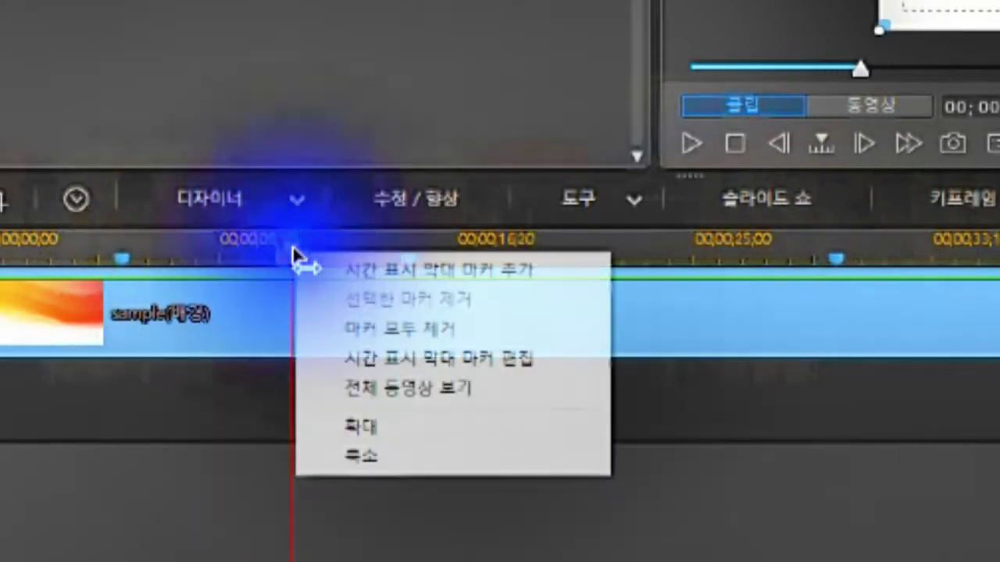
pyautogui.click(414, 359)
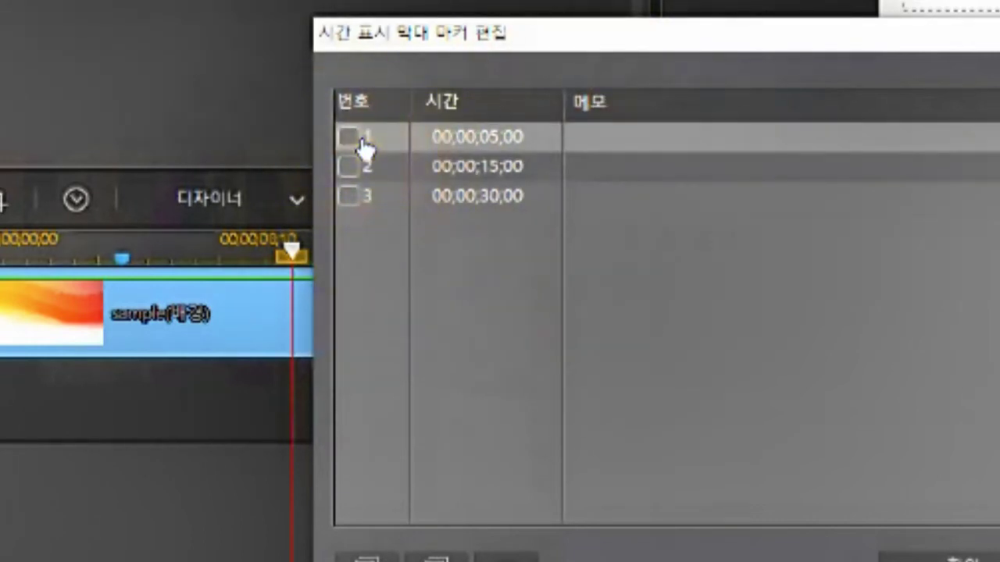
pyautogui.click(555, 36)
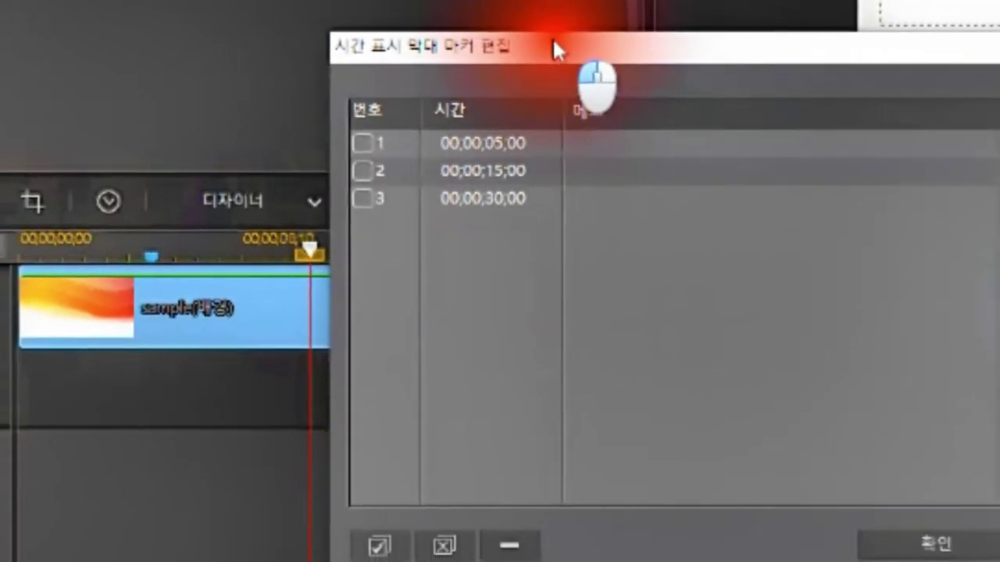
pyautogui.moveTo(552, 37)
pyautogui.mouseDown()
pyautogui.moveTo(542, 35)
pyautogui.moveTo(506, 166)
pyautogui.moveTo(452, 263)
pyautogui.moveTo(410, 309)
pyautogui.moveTo(386, 287)
pyautogui.mouseUp()
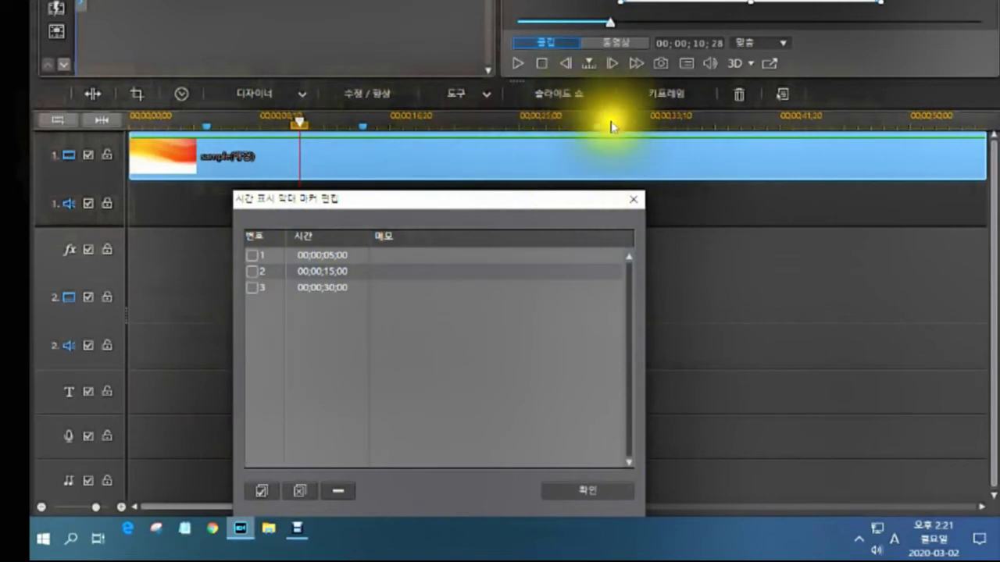
pyautogui.click(328, 257)
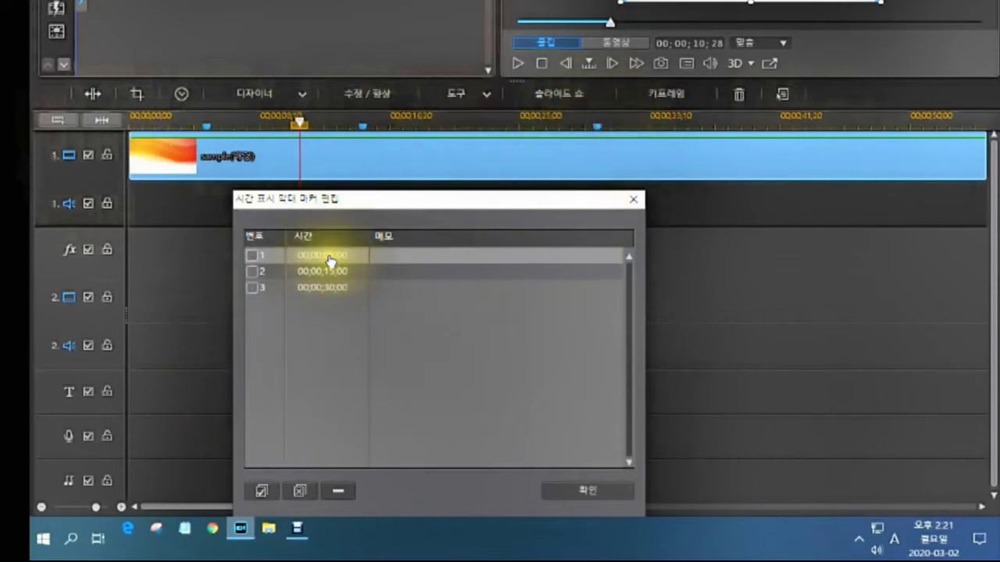
pyautogui.click(328, 258)
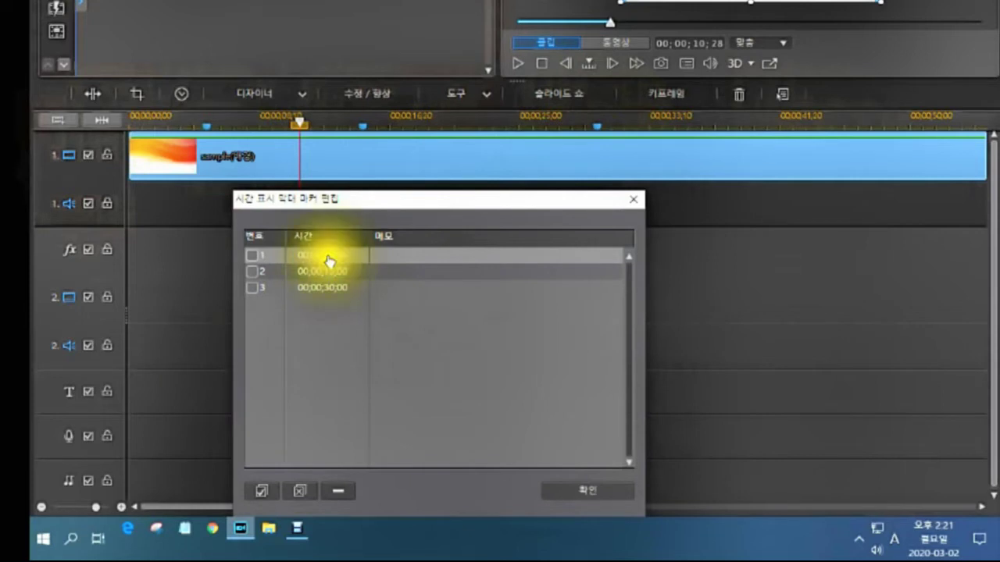
pyautogui.click(329, 260)
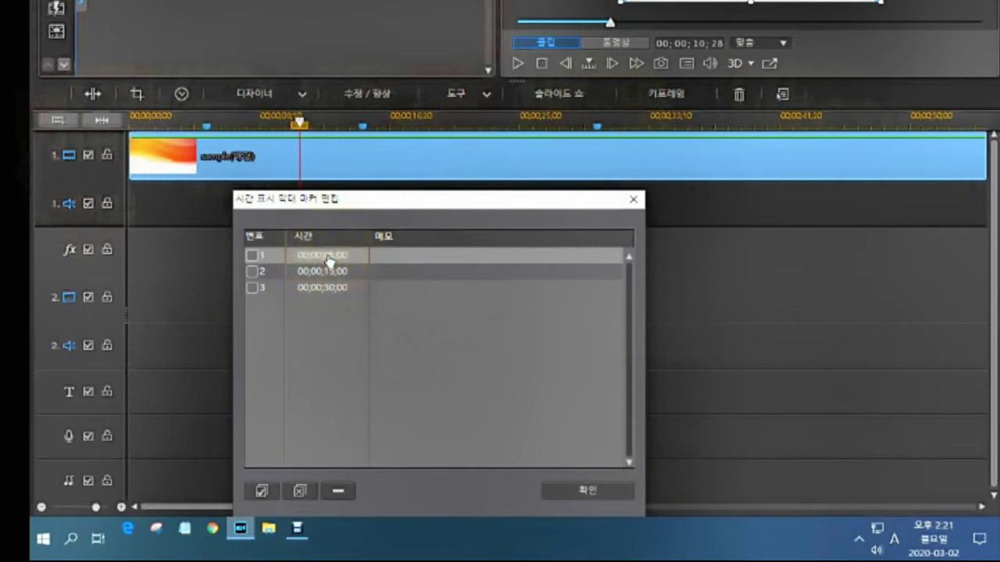
pyautogui.click(331, 274)
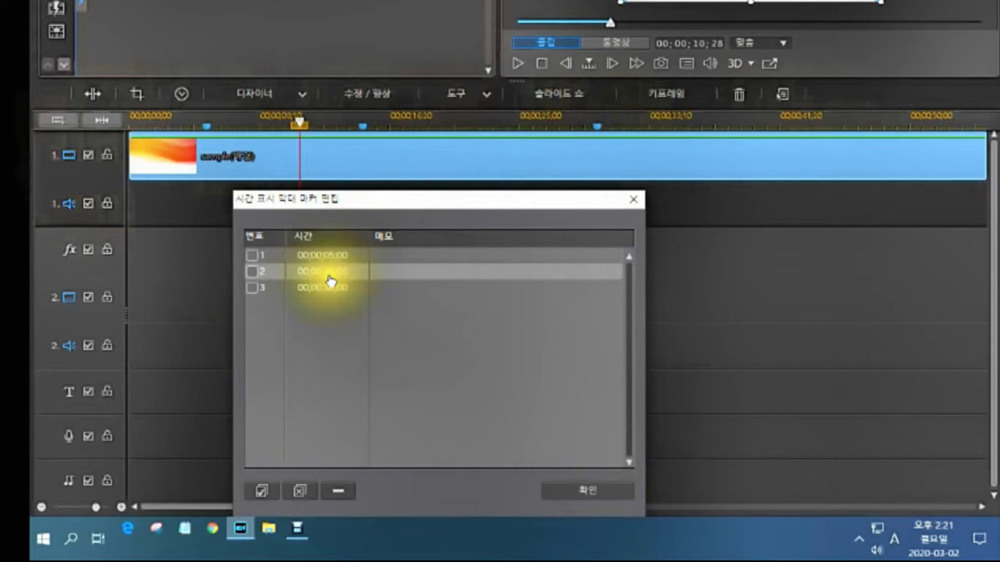
pyautogui.click(332, 288)
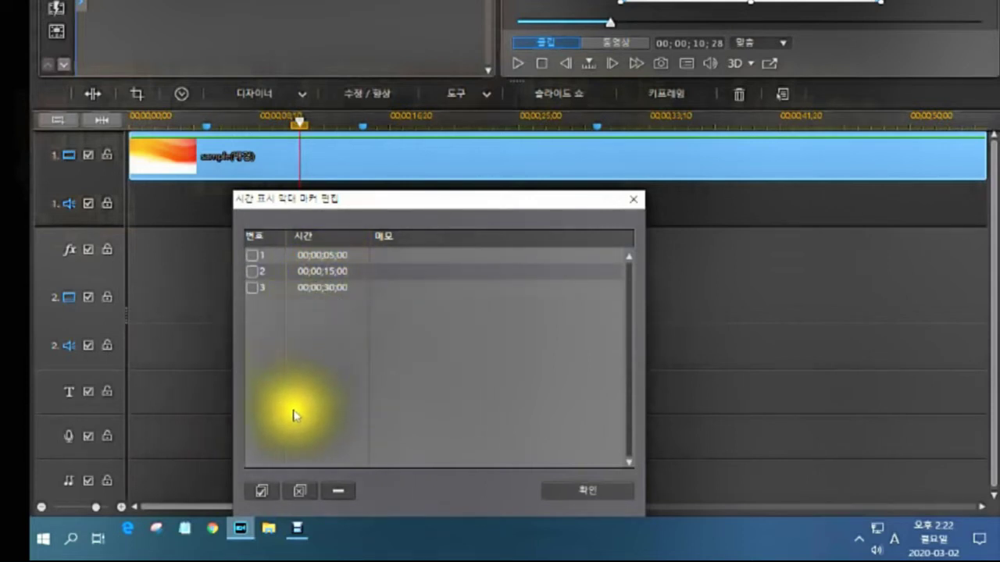
# Step: Select all markers in the marker list at once and deselect them all again
pyautogui.click(261, 491)
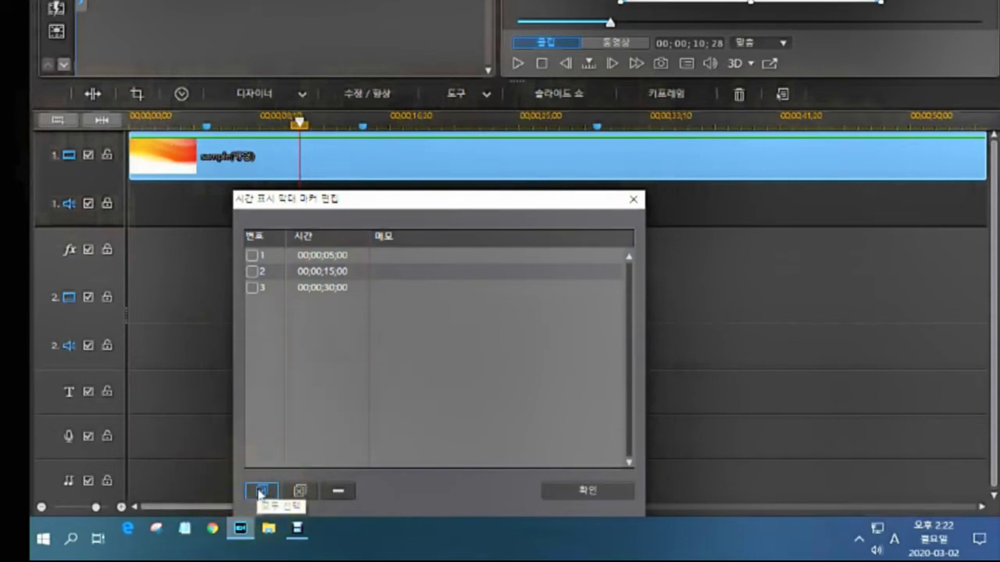
pyautogui.click(262, 491)
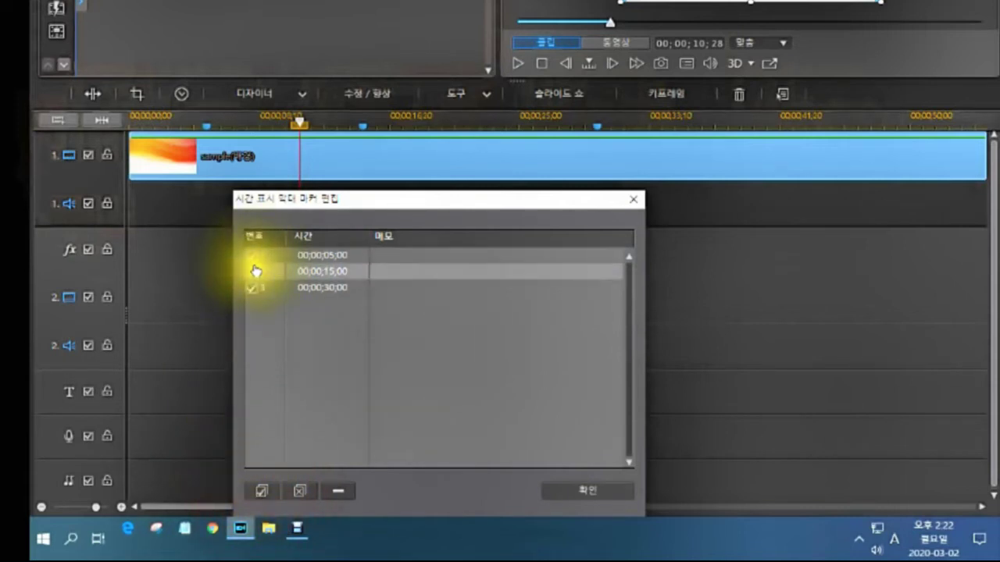
pyautogui.click(299, 492)
pyautogui.click(299, 492)
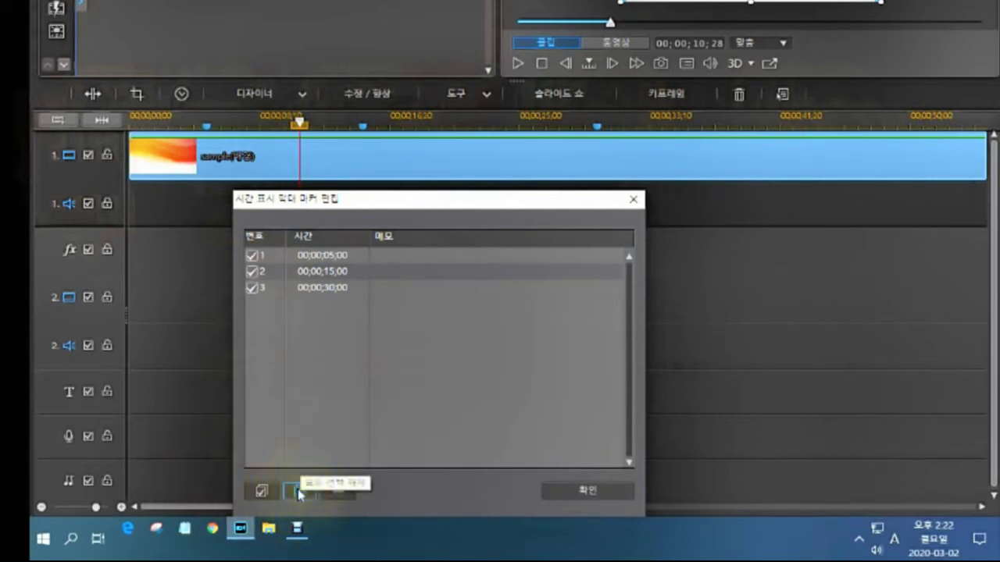
pyautogui.click(299, 492)
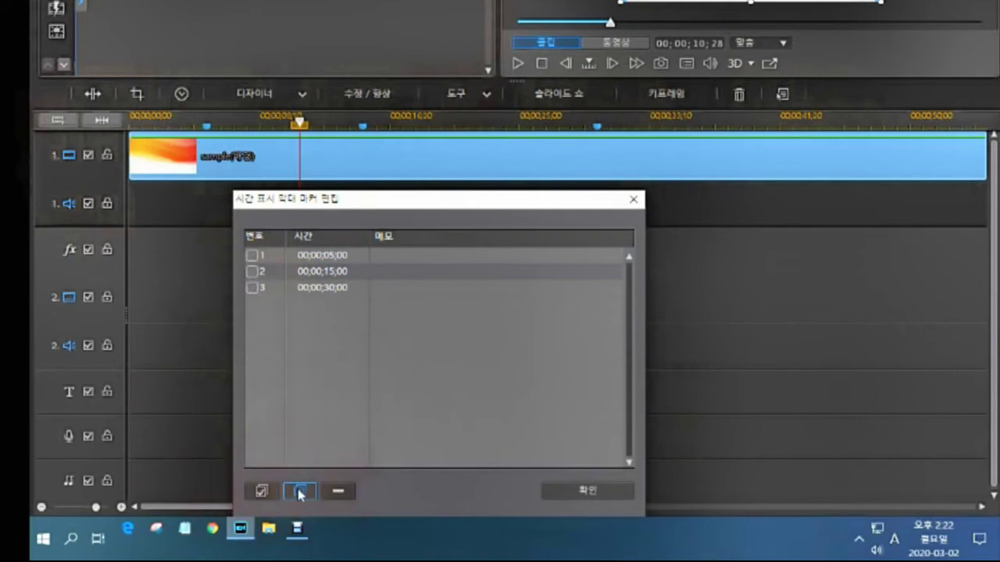
pyautogui.click(294, 490)
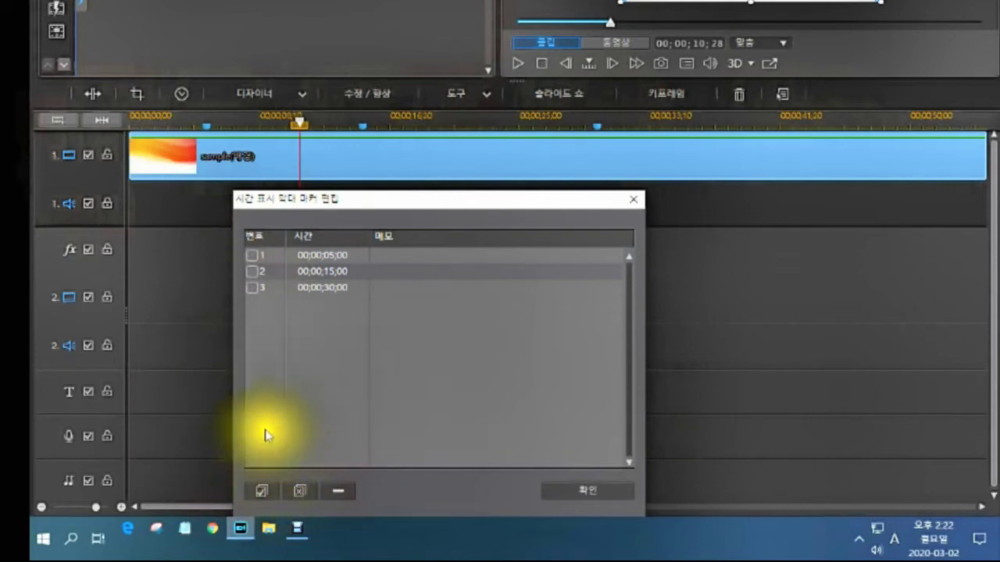
# Step: Tick the three markers individually in the list and clear their ticks again
pyautogui.click(251, 257)
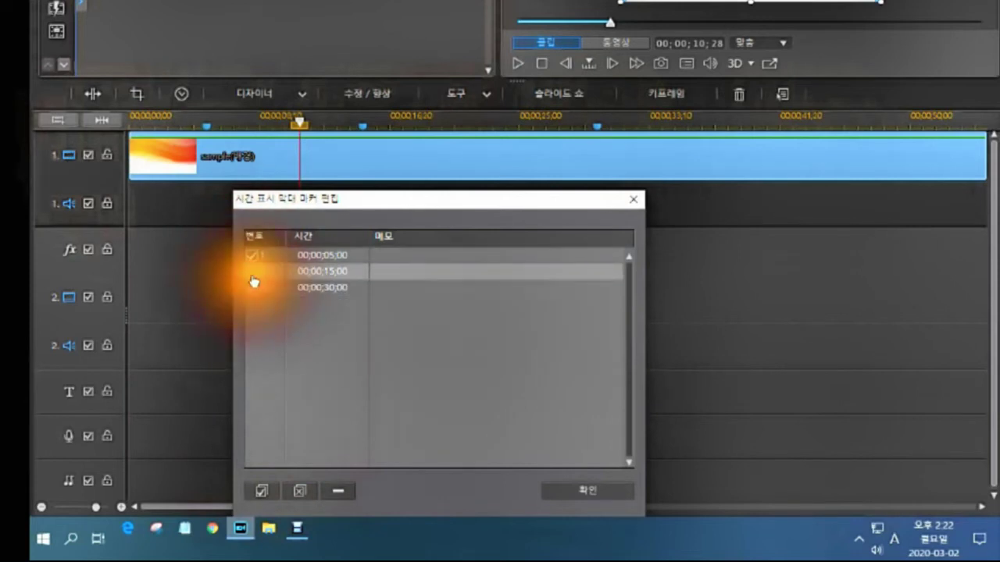
pyautogui.click(253, 273)
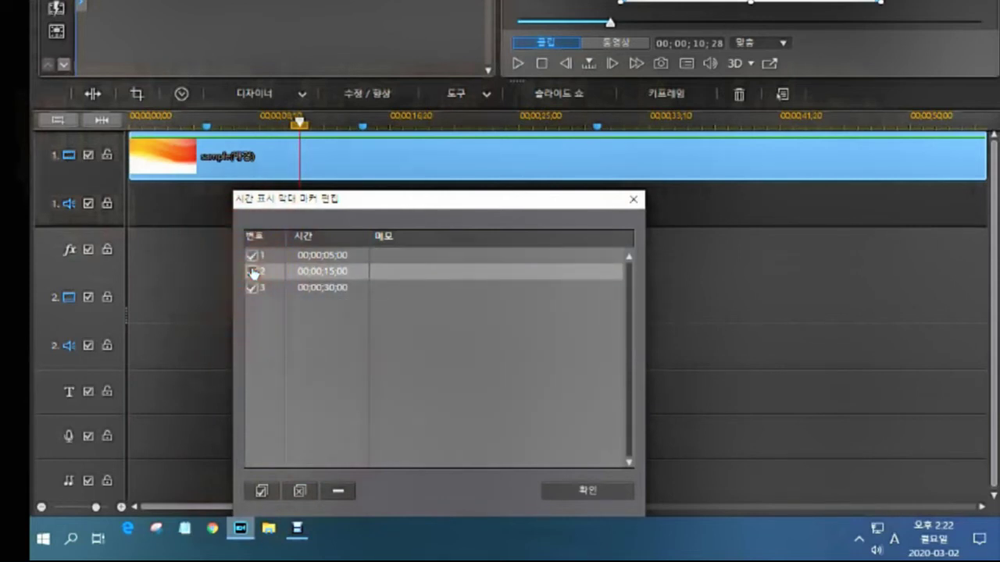
pyautogui.click(252, 272)
pyautogui.click(252, 287)
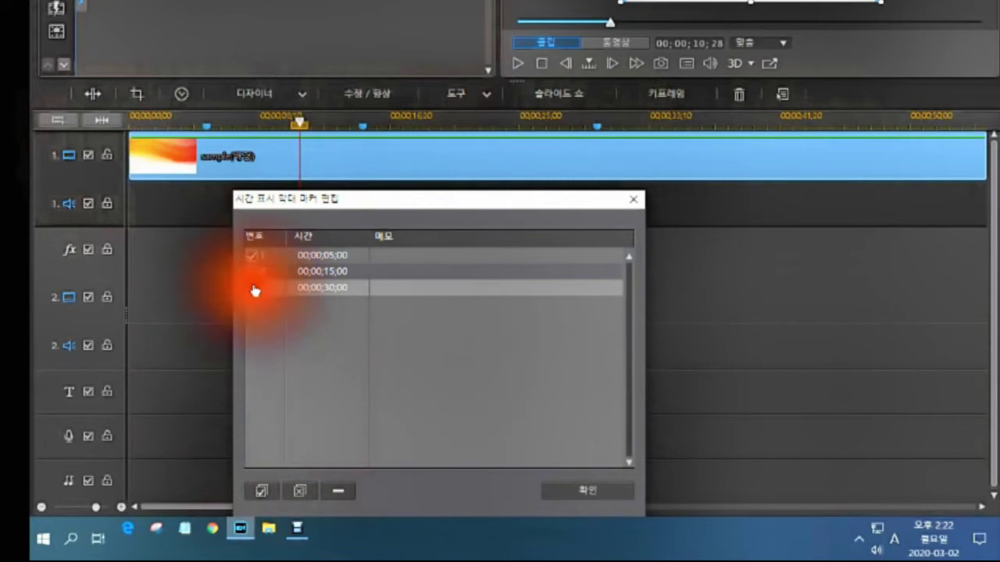
pyautogui.click(252, 256)
pyautogui.click(284, 346)
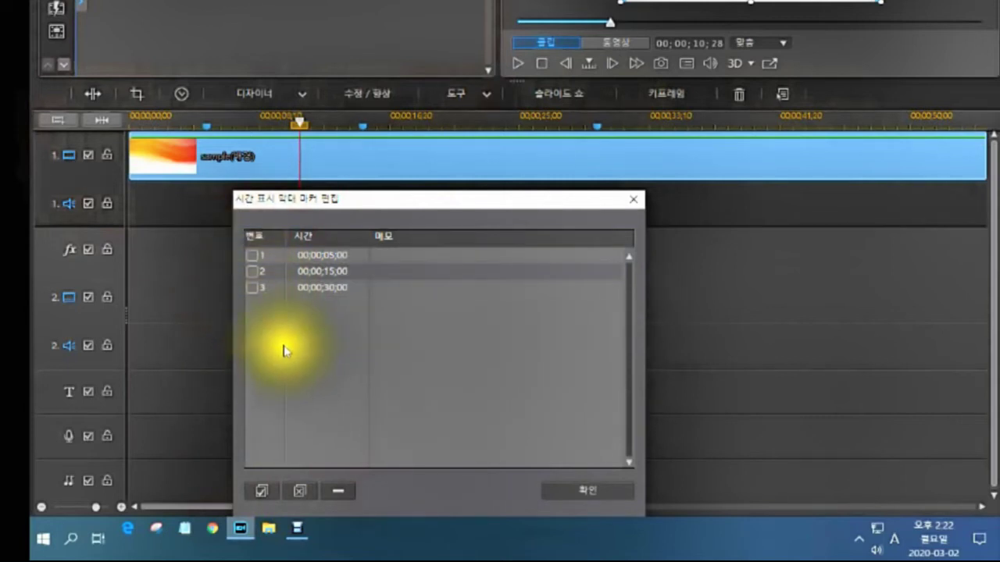
# Step: Select all three markers in the marker list
pyautogui.click(257, 488)
pyautogui.click(274, 258)
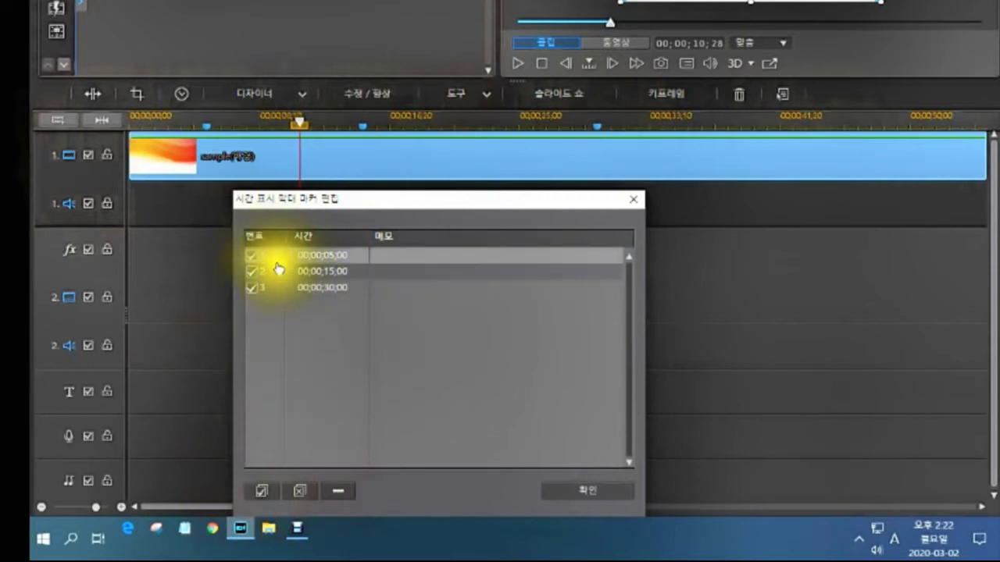
pyautogui.click(272, 289)
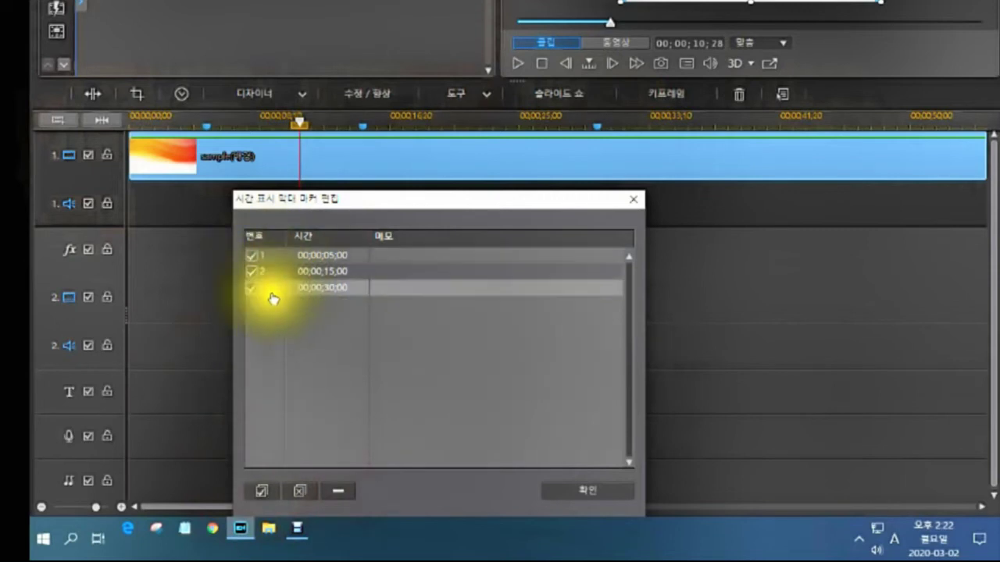
pyautogui.click(266, 259)
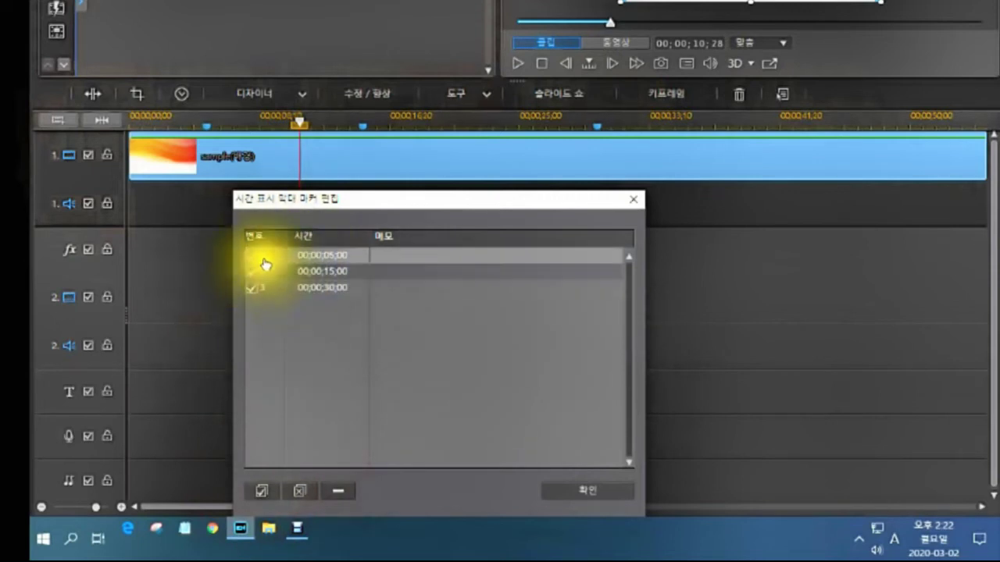
# Step: Set the first marker's time to 00;00;10;00 in the marker list
pyautogui.doubleClick(310, 256)
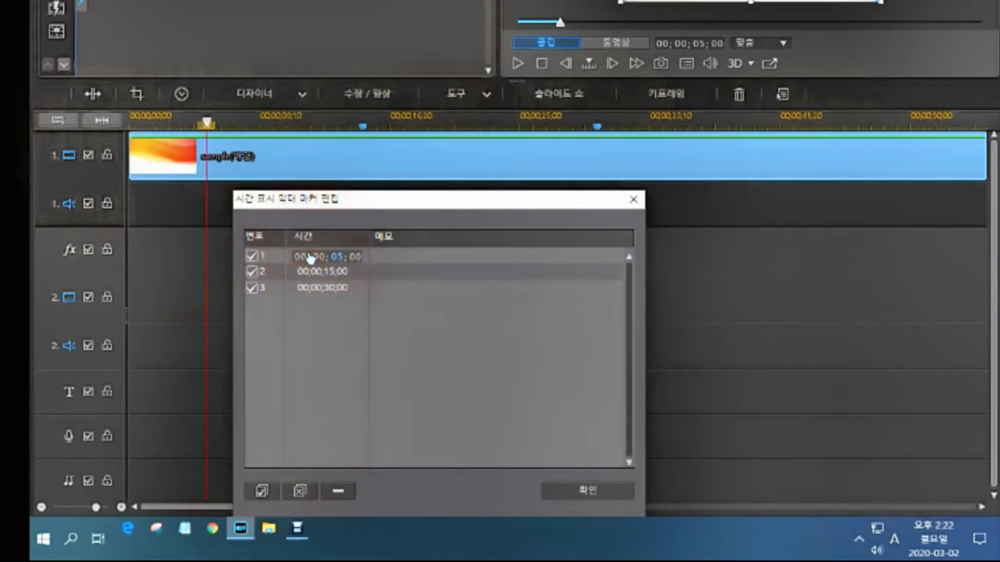
pyautogui.click(333, 256)
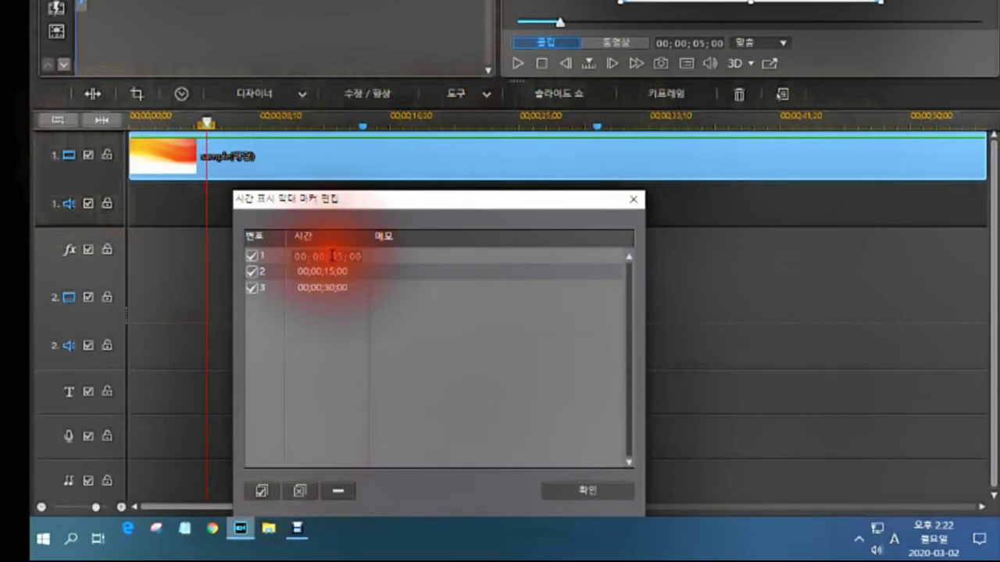
pyautogui.click(337, 259)
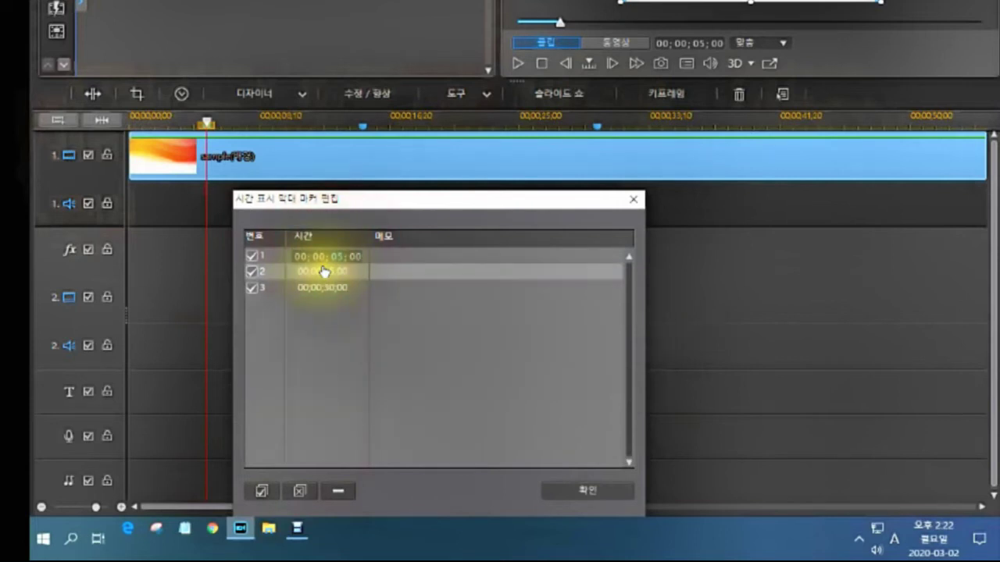
pyautogui.click(330, 257)
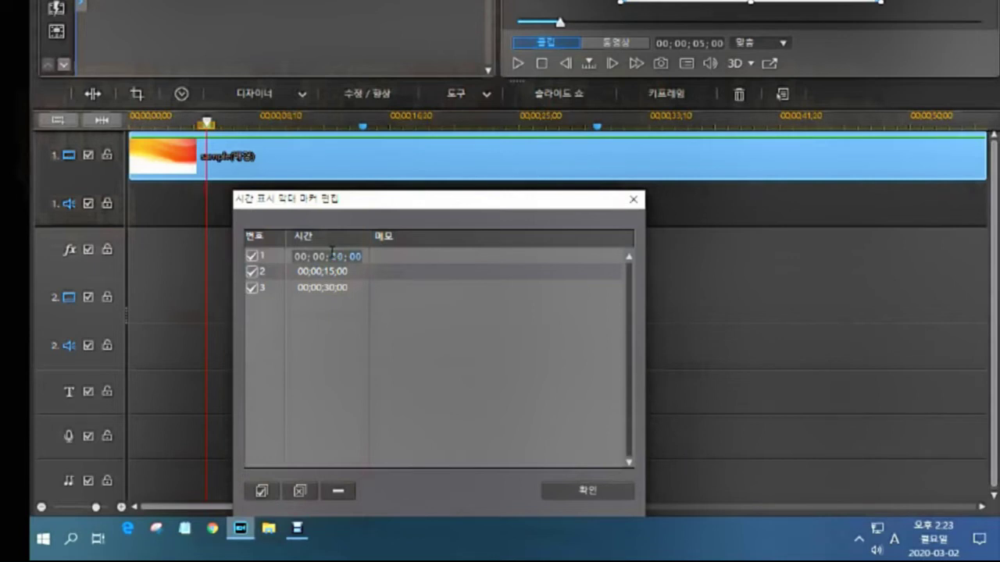
# Step: Set the second marker's time to 00;00;25;00 in the marker list
pyautogui.click(327, 273)
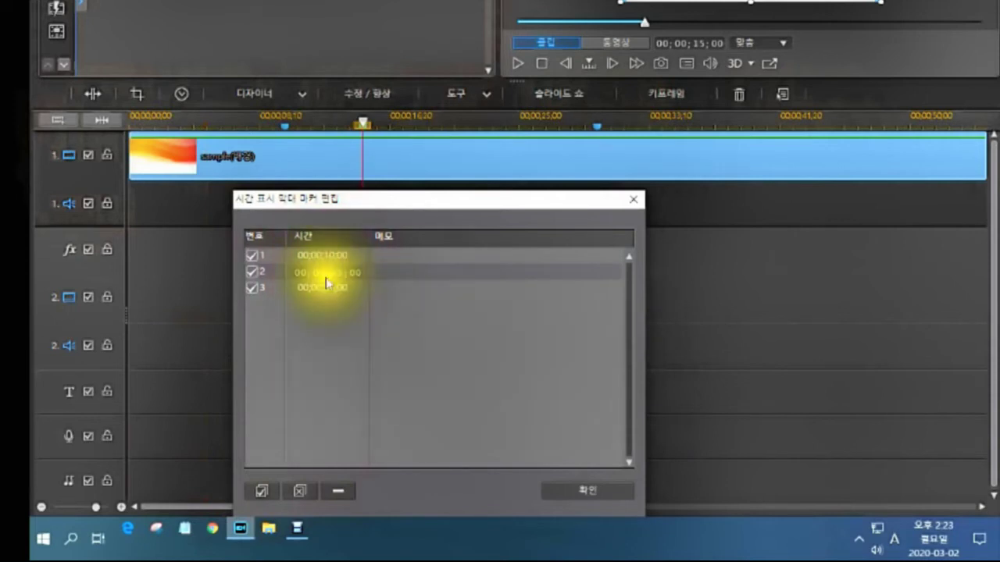
pyautogui.click(330, 271)
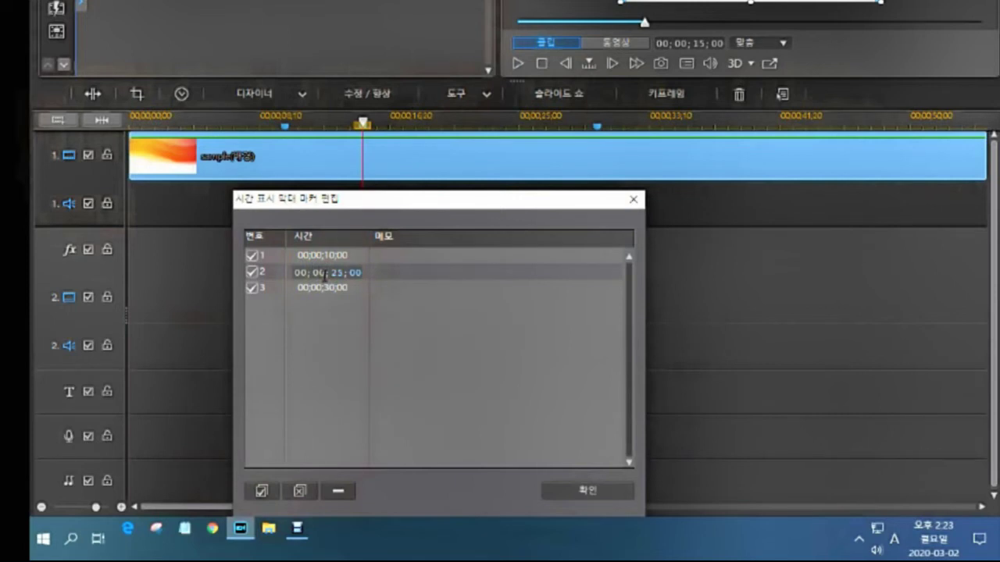
pyautogui.click(324, 286)
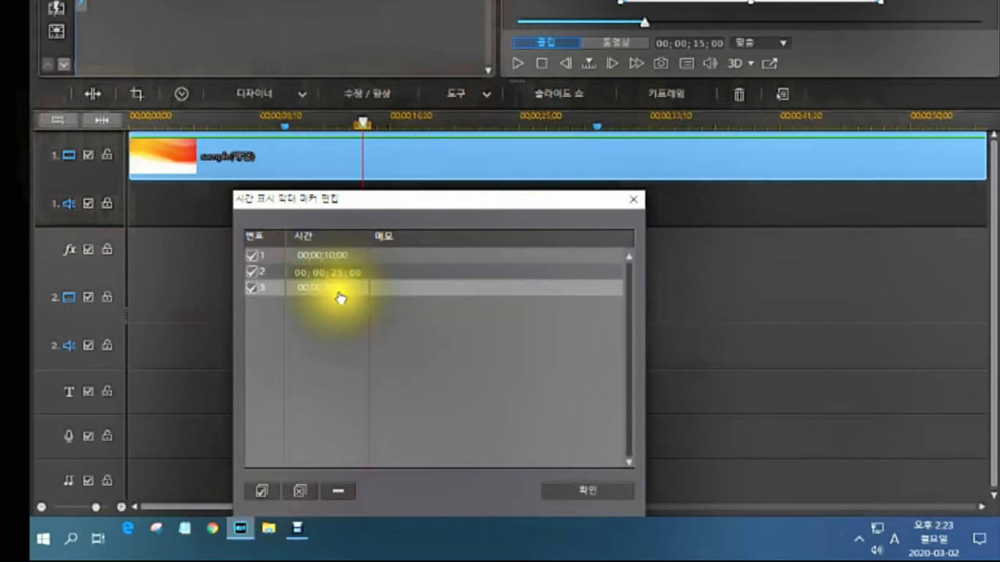
# Step: Set the third marker's time to 00;00;40;00 in the marker list and confirm the marker edits
pyautogui.click(343, 290)
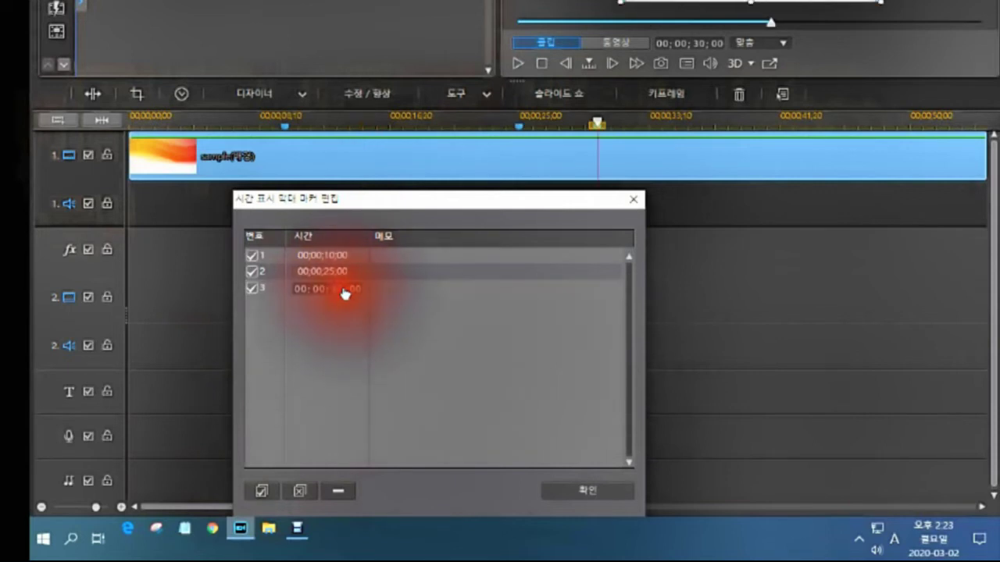
pyautogui.click(339, 295)
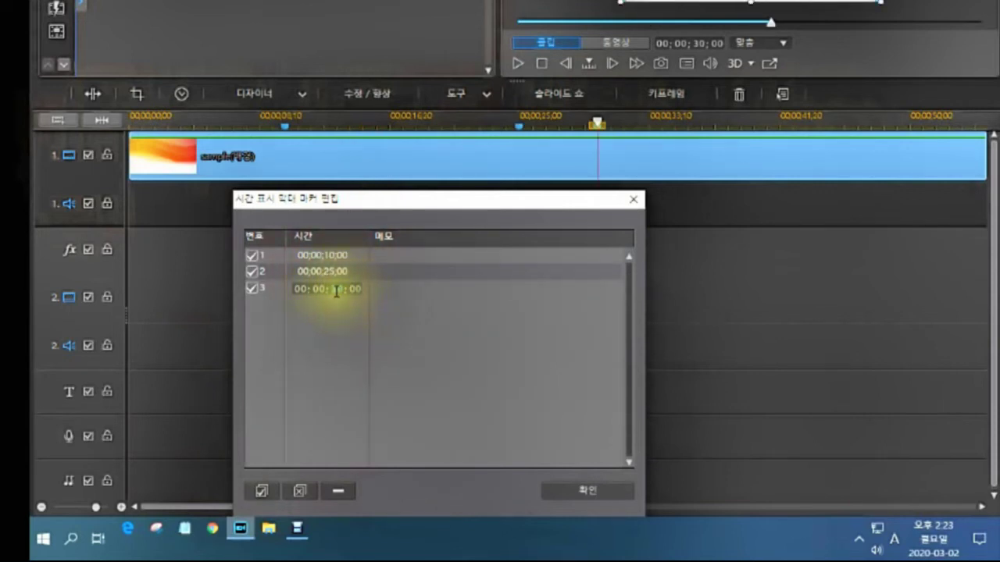
pyautogui.click(338, 291)
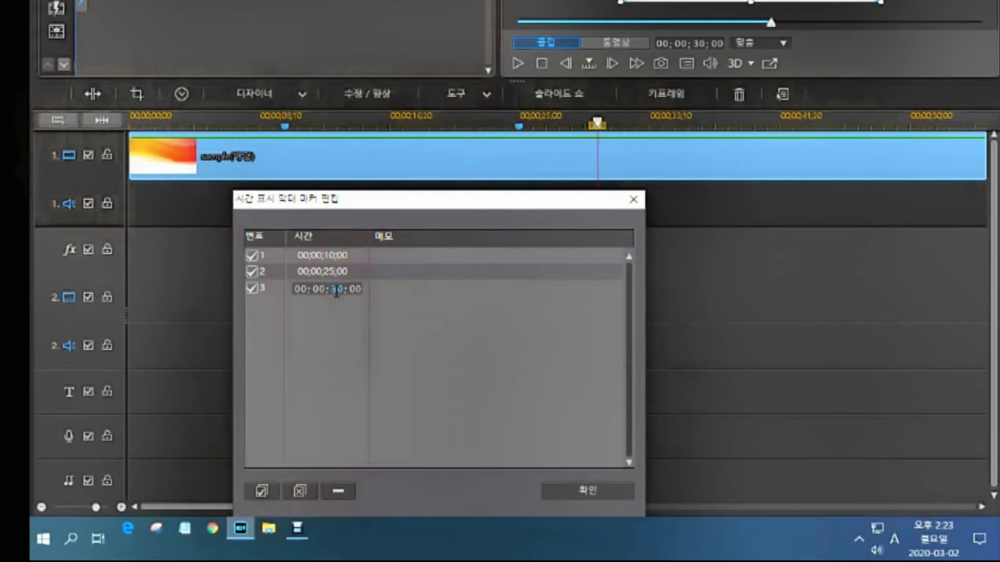
pyautogui.click(329, 300)
pyautogui.click(336, 301)
pyautogui.click(333, 291)
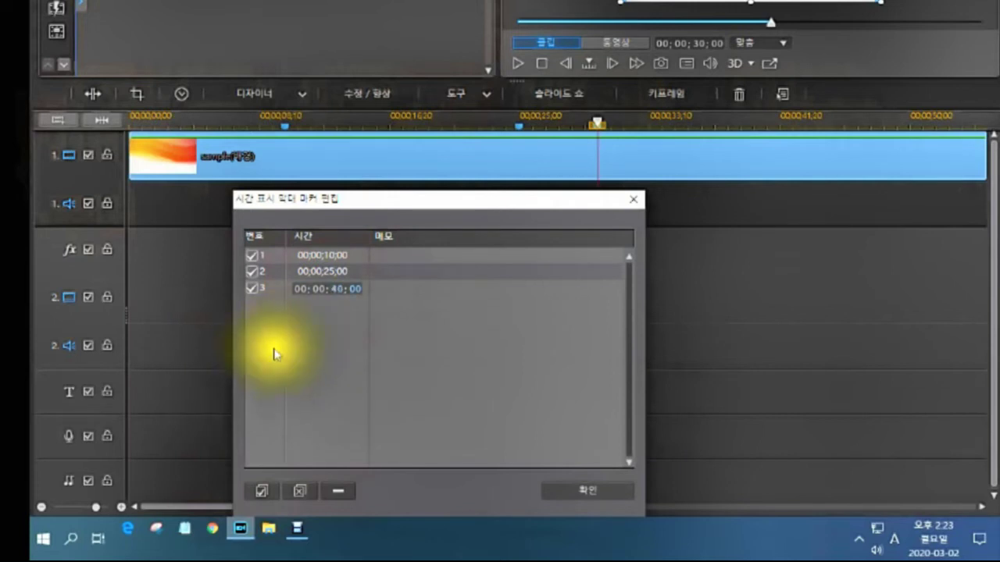
pyautogui.click(336, 495)
pyautogui.click(334, 495)
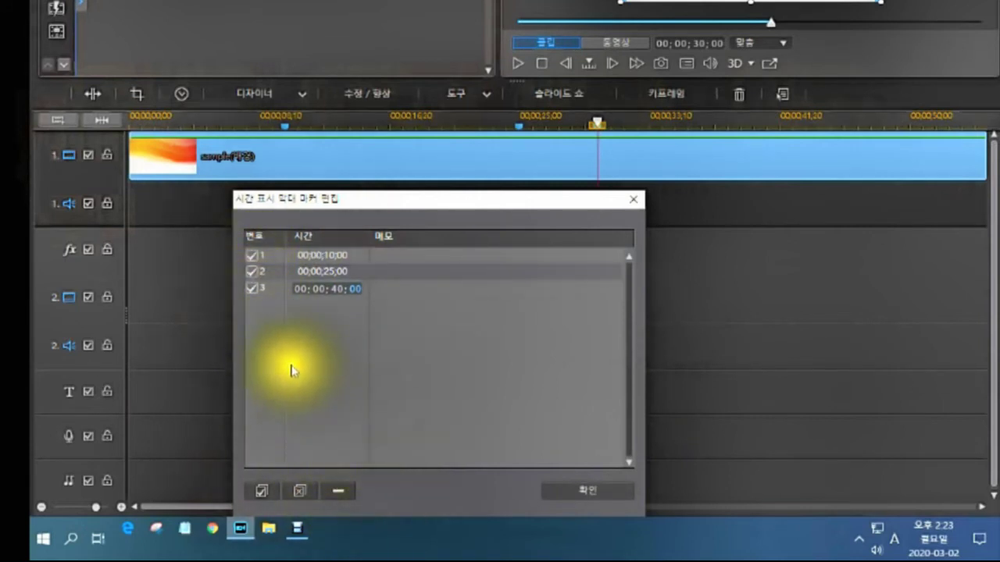
pyautogui.click(567, 488)
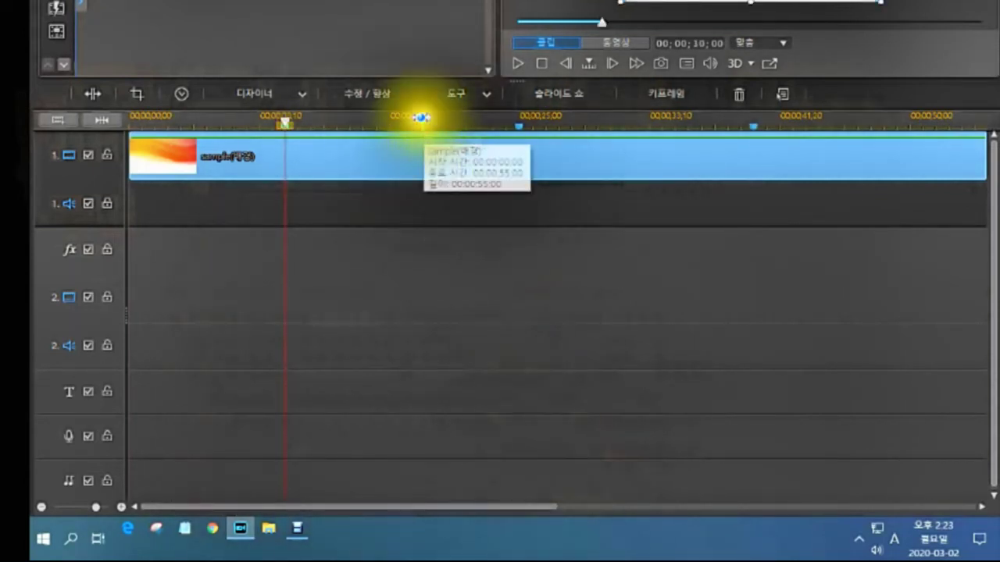
# Step: Reopen the timeline marker editor, tick the first and third markers, and close the editor without removing any
pyautogui.click(421, 117)
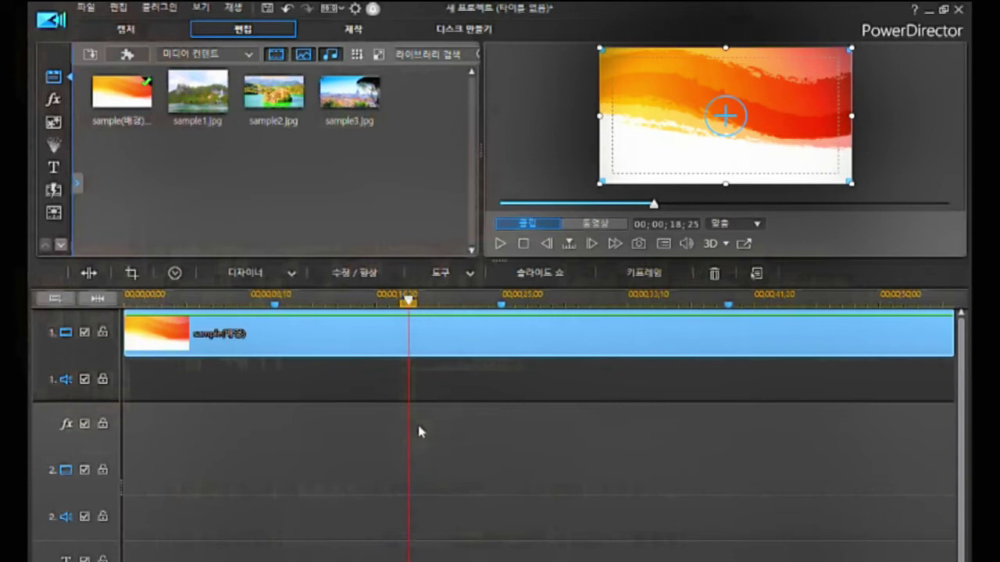
pyautogui.rightClick(281, 304)
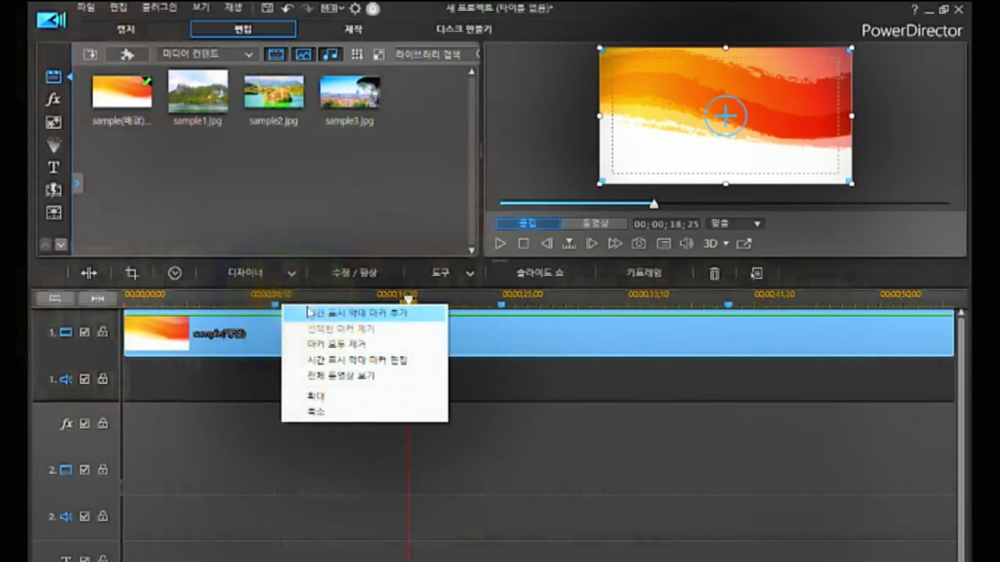
pyautogui.click(318, 314)
pyautogui.click(328, 360)
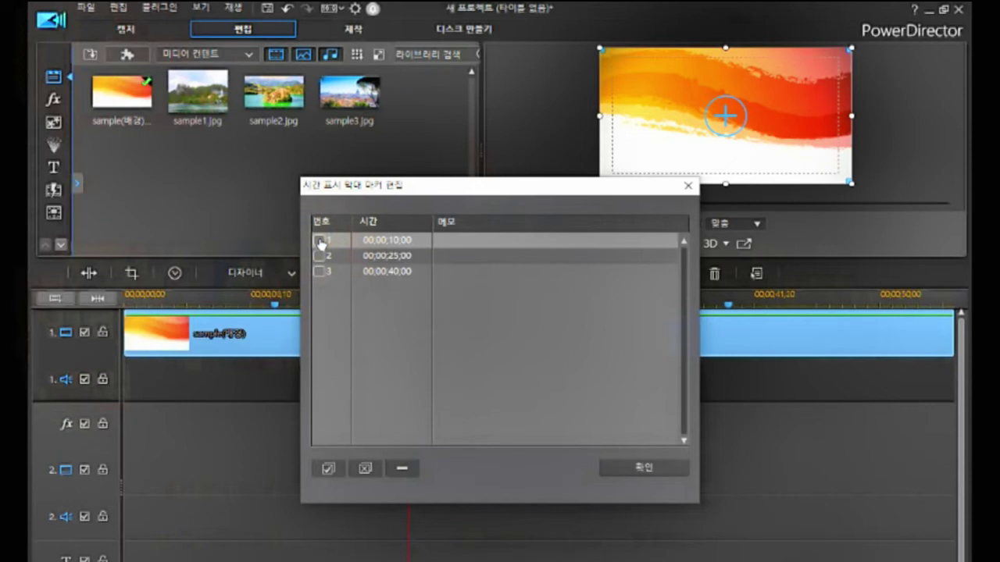
pyautogui.click(320, 242)
pyautogui.click(320, 240)
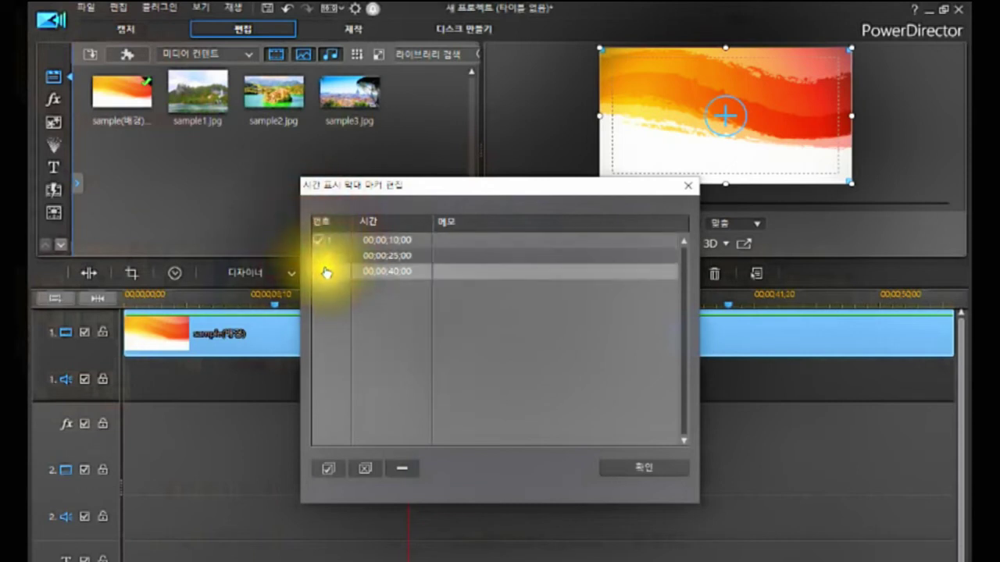
pyautogui.click(325, 271)
pyautogui.click(321, 272)
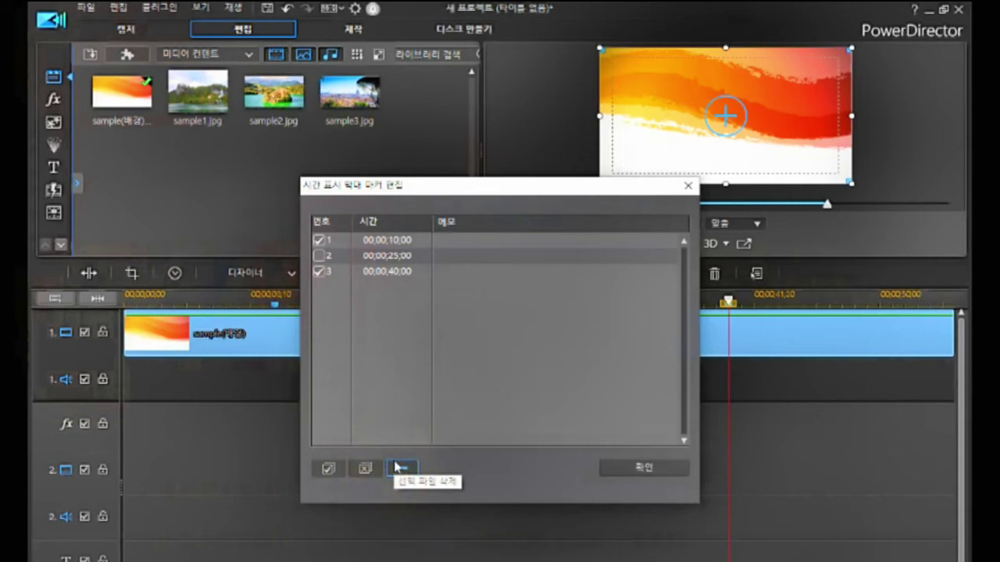
pyautogui.click(329, 269)
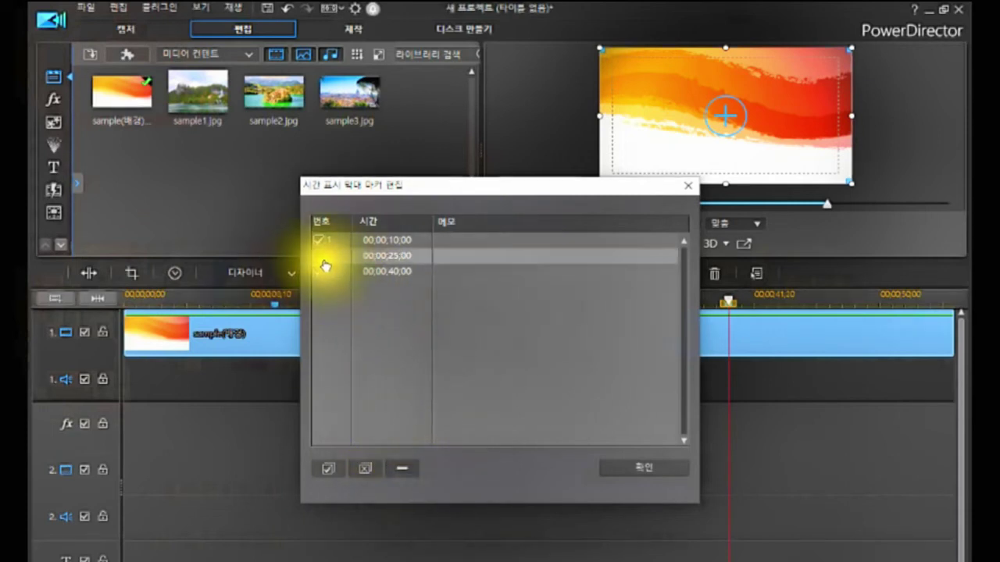
pyautogui.click(634, 467)
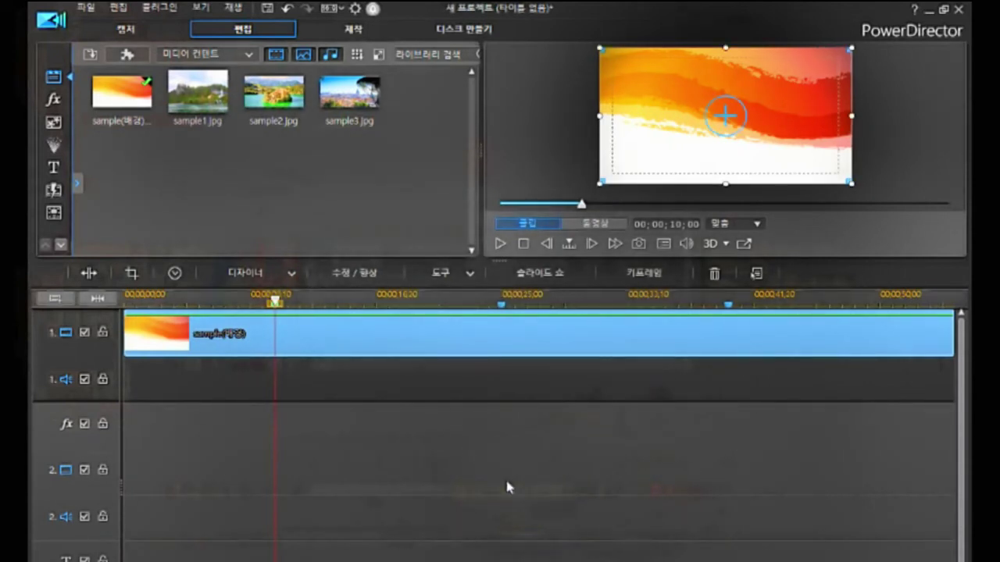
# Step: Place sample1.jpg on video track 2, starting at the 10-second marker
pyautogui.click(395, 297)
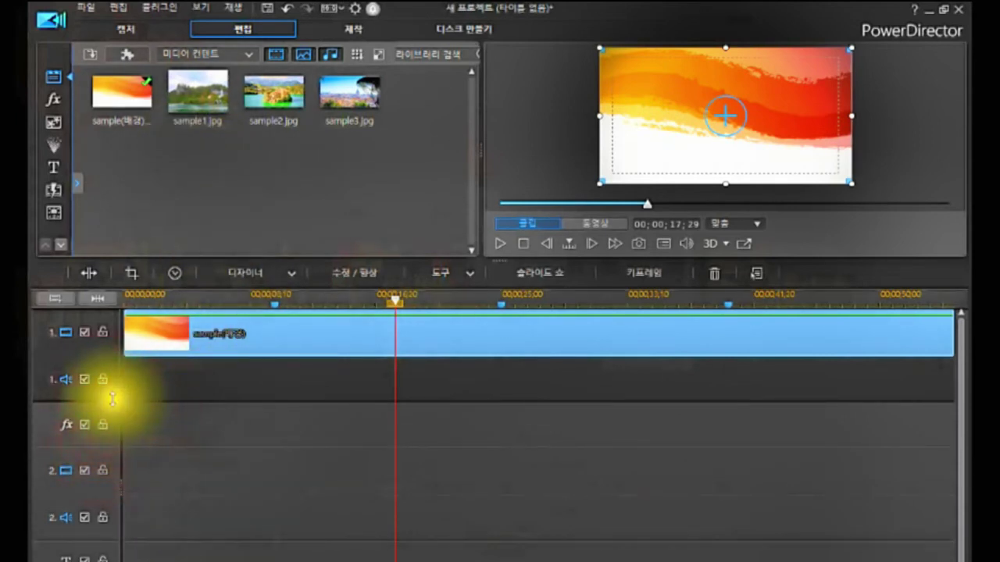
pyautogui.click(127, 422)
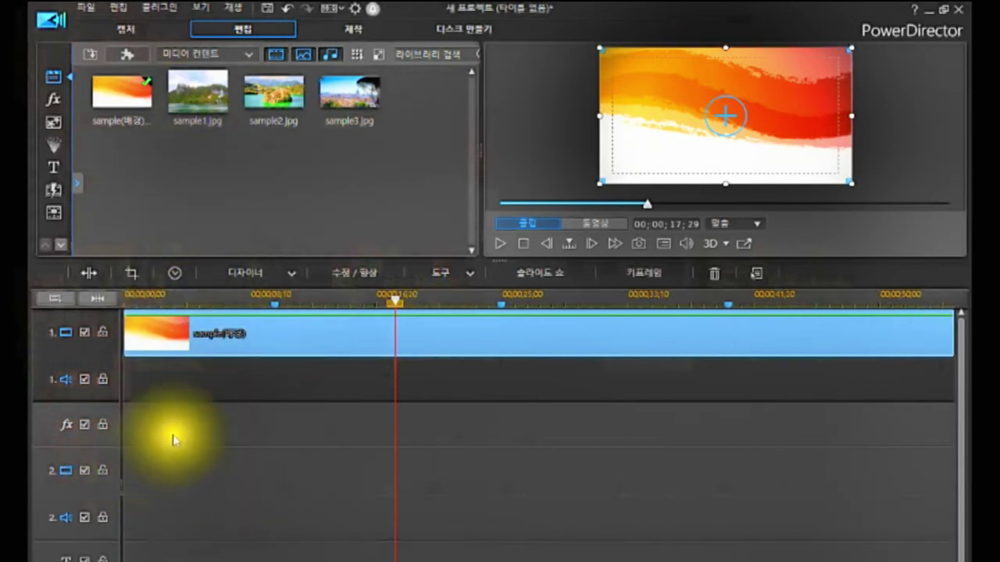
pyautogui.click(206, 100)
pyautogui.moveTo(206, 100); pyautogui.dragTo(274, 466)
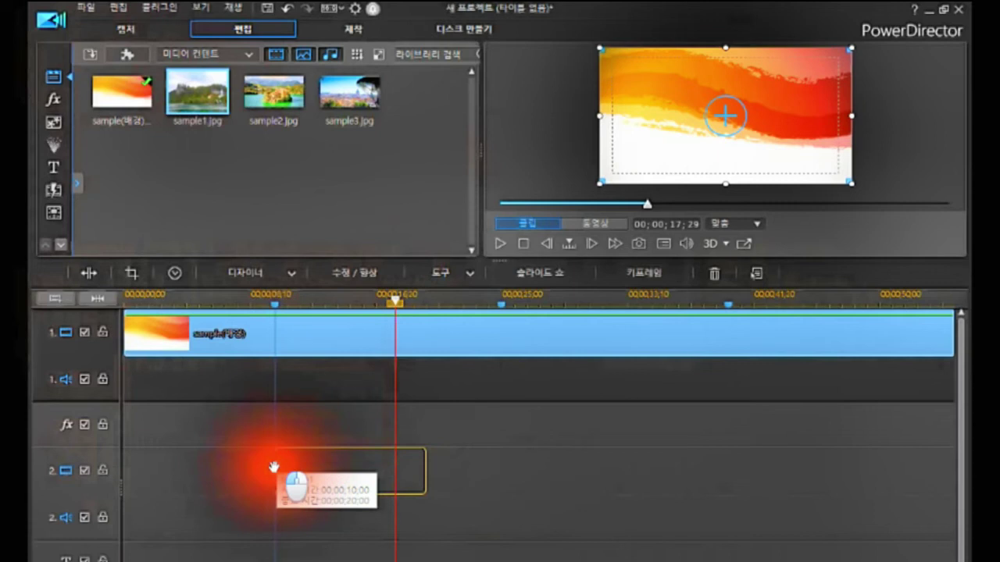
pyautogui.moveTo(273, 466); pyautogui.dragTo(273, 467)
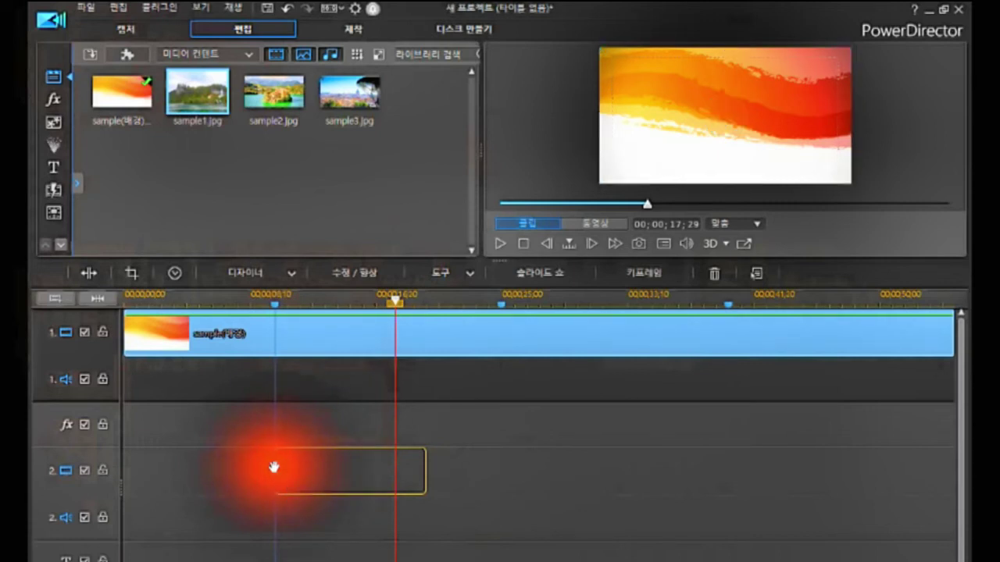
pyautogui.moveTo(273, 466); pyautogui.dragTo(273, 466)
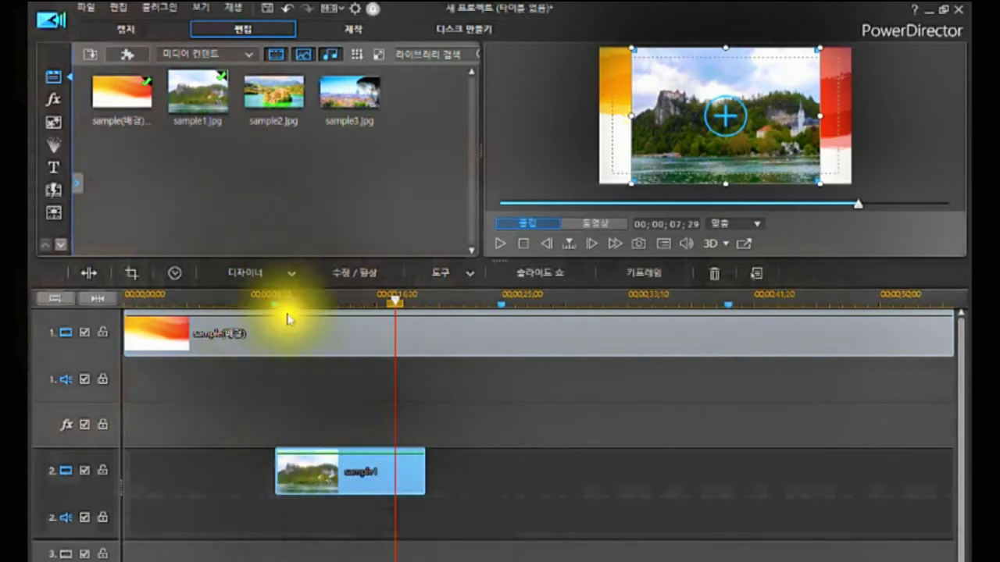
# Step: Place sample2.jpg on video track 2, starting at the 25-second marker
pyautogui.moveTo(303, 480)
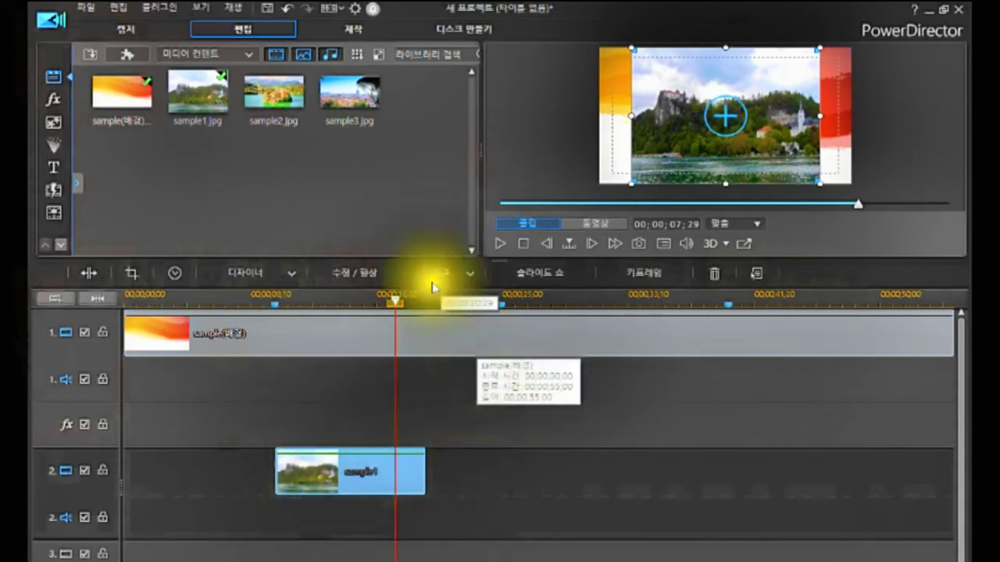
pyautogui.click(268, 106)
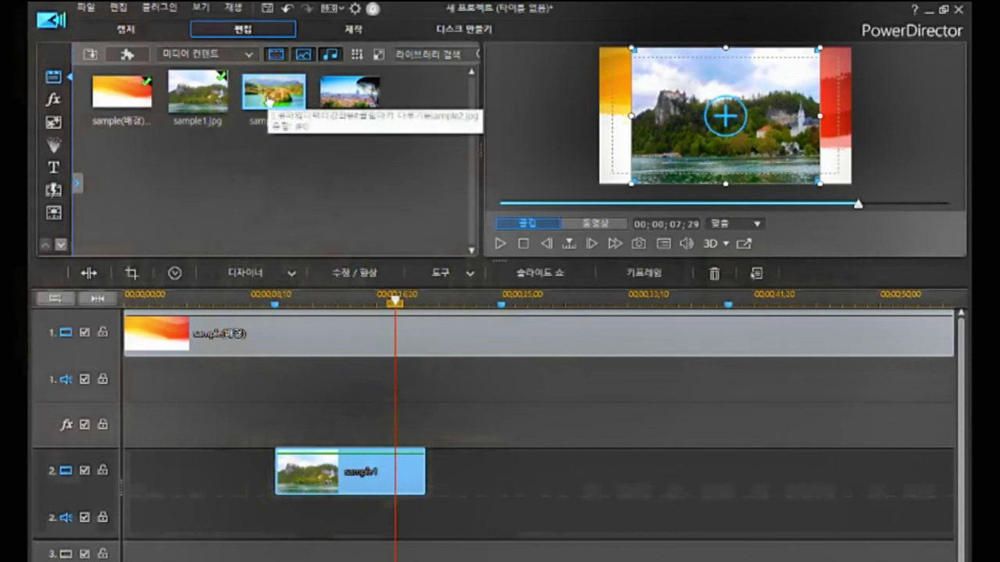
pyautogui.click(495, 279)
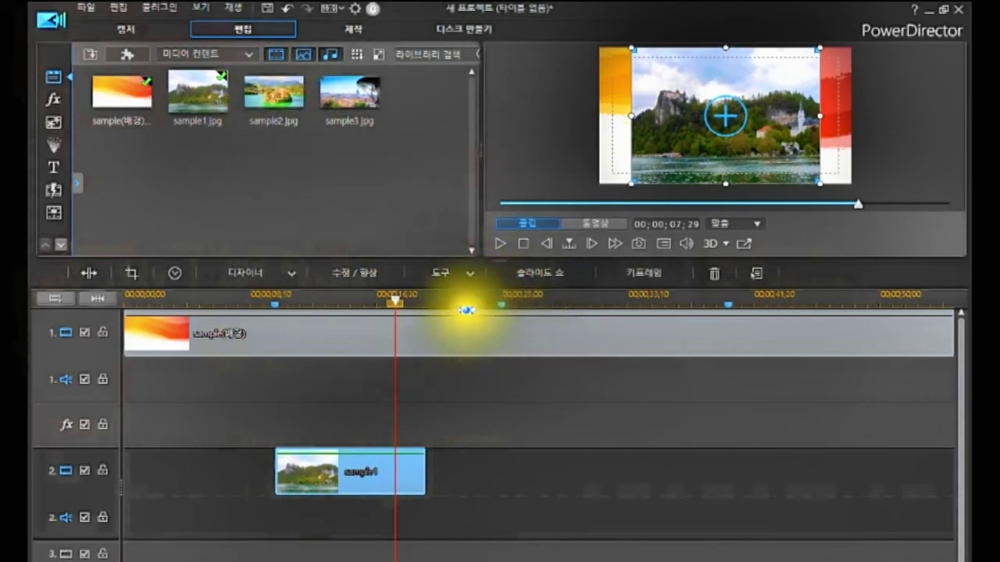
pyautogui.click(277, 94)
pyautogui.moveTo(277, 94); pyautogui.dragTo(499, 462)
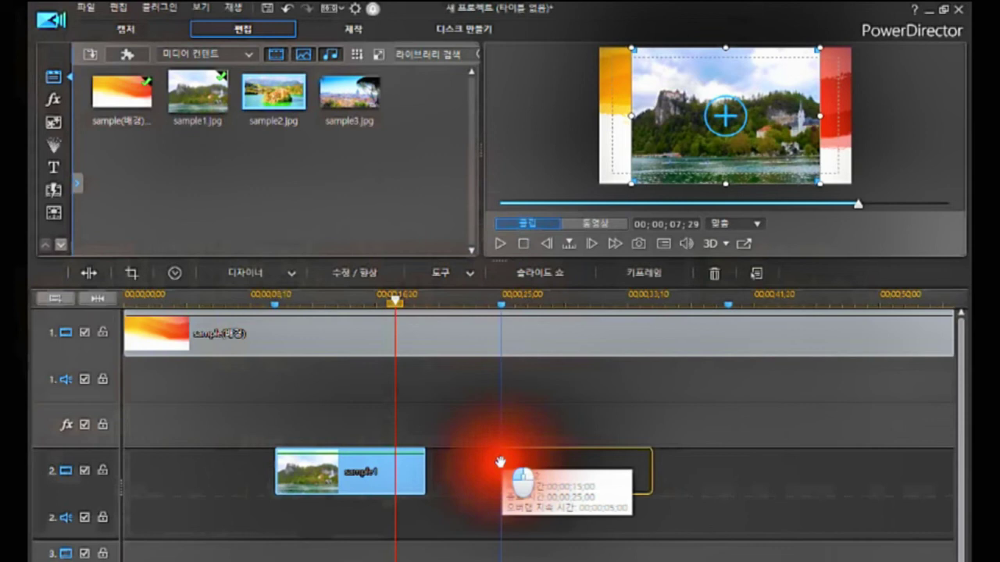
pyautogui.moveTo(500, 461); pyautogui.dragTo(499, 463)
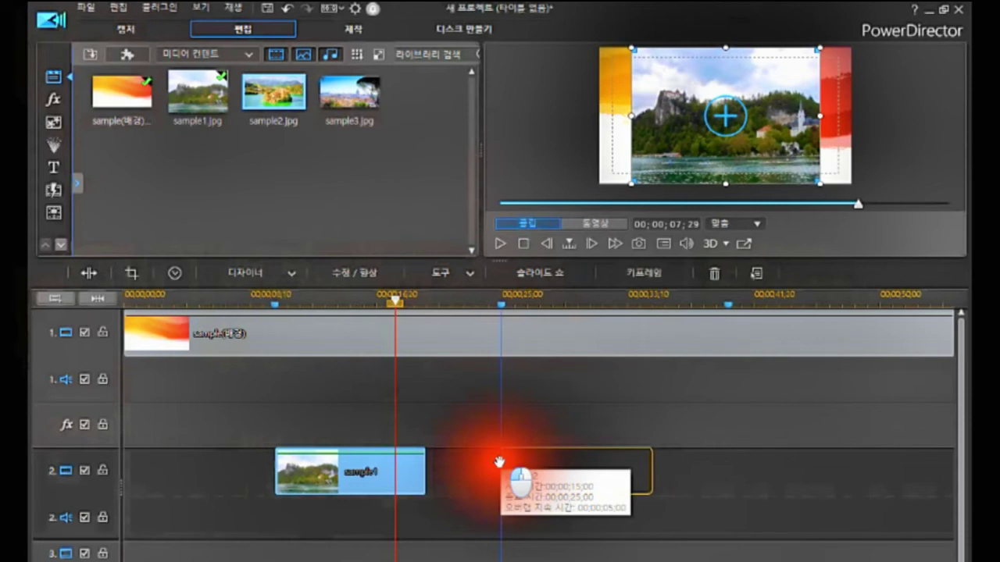
pyautogui.moveTo(499, 463); pyautogui.dragTo(500, 463)
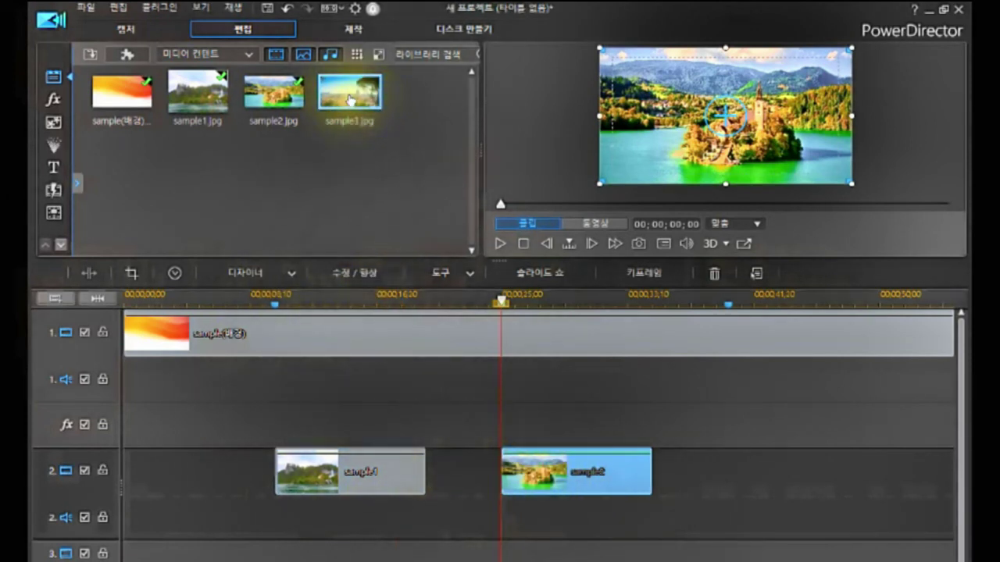
# Step: Place sample3.jpg on video track 2, starting at the 40-second marker
pyautogui.click(349, 100)
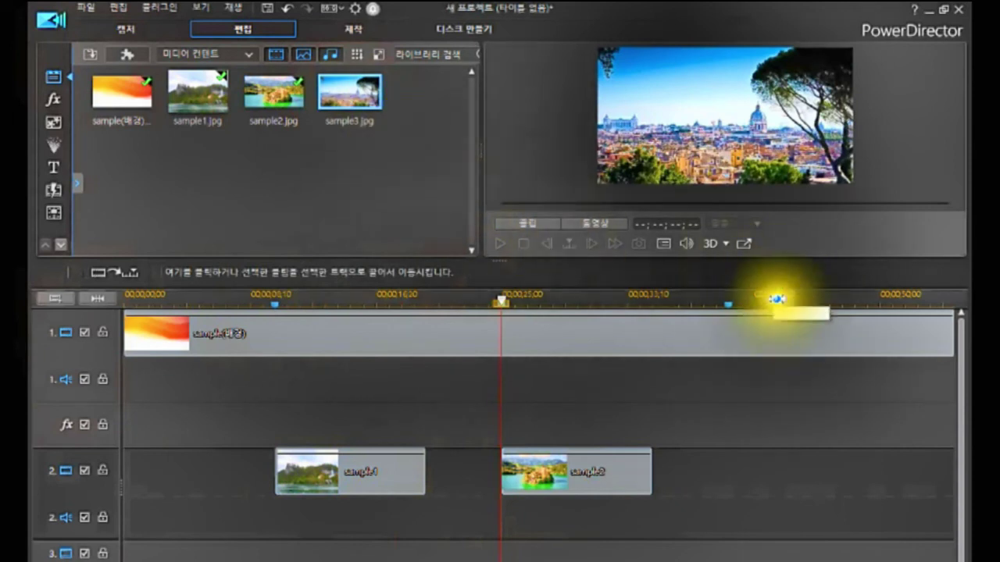
pyautogui.click(358, 95)
pyautogui.moveTo(357, 94); pyautogui.dragTo(353, 86)
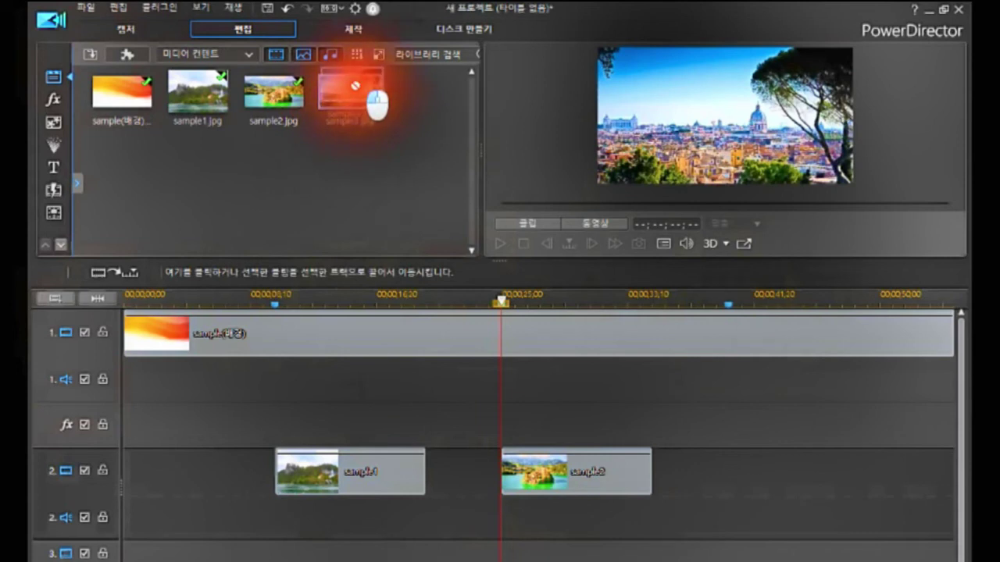
pyautogui.moveTo(354, 86); pyautogui.dragTo(726, 479)
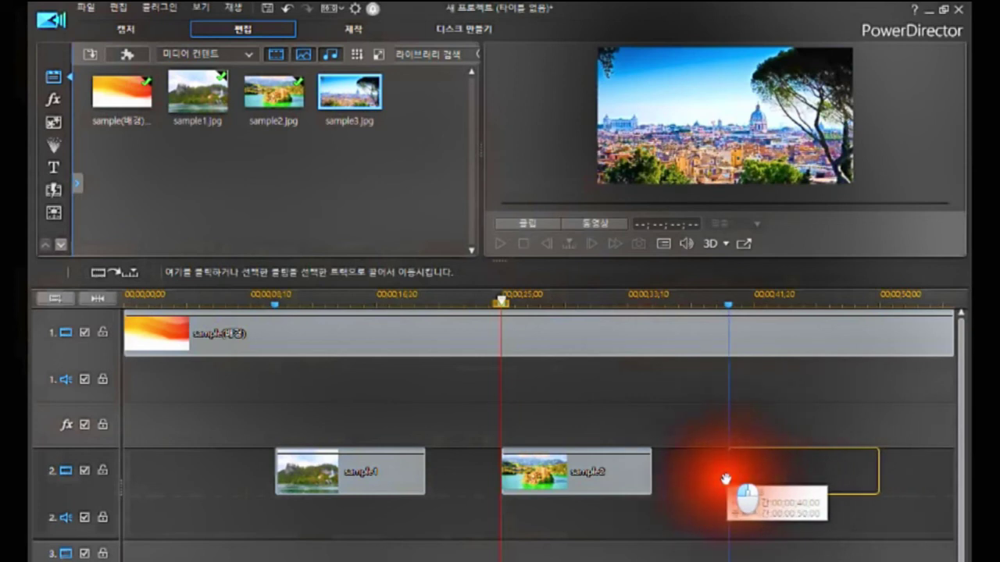
pyautogui.moveTo(726, 479); pyautogui.dragTo(727, 478)
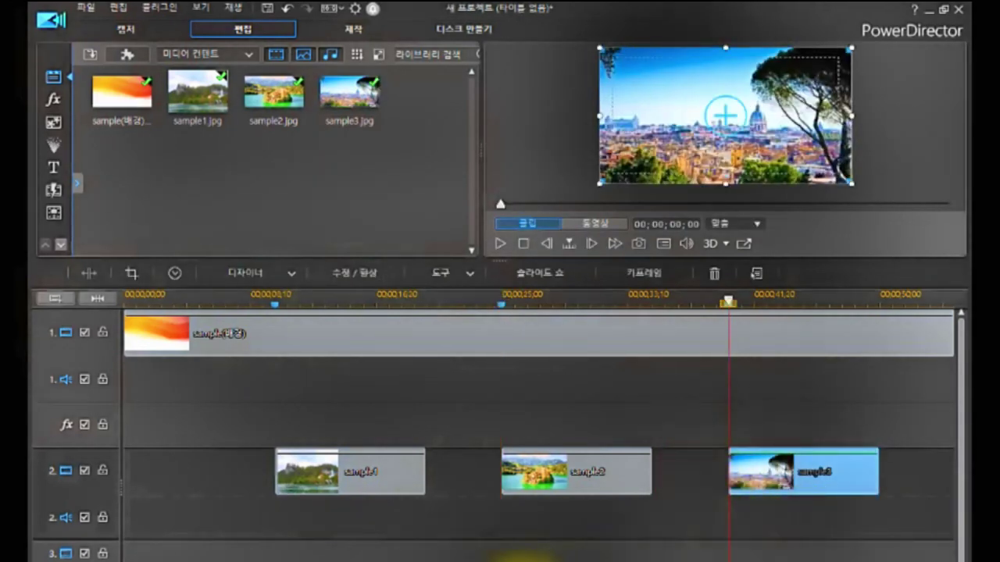
# Step: Extend the sample1 clip's end to the 25-second marker and the sample2 clip's end to the 40-second marker
pyautogui.click(422, 474)
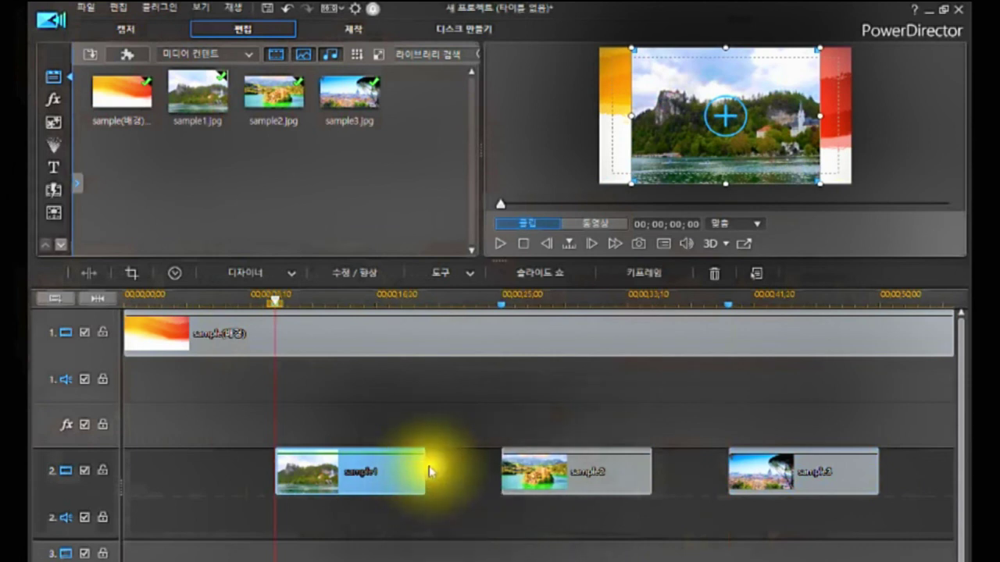
pyautogui.click(379, 473)
pyautogui.click(377, 475)
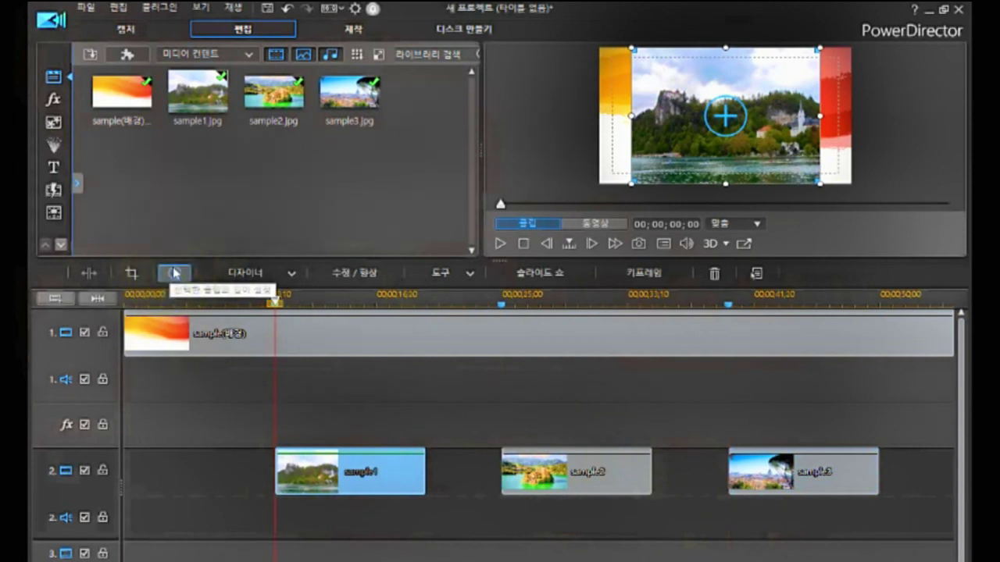
pyautogui.click(424, 472)
pyautogui.moveTo(426, 472); pyautogui.dragTo(500, 498)
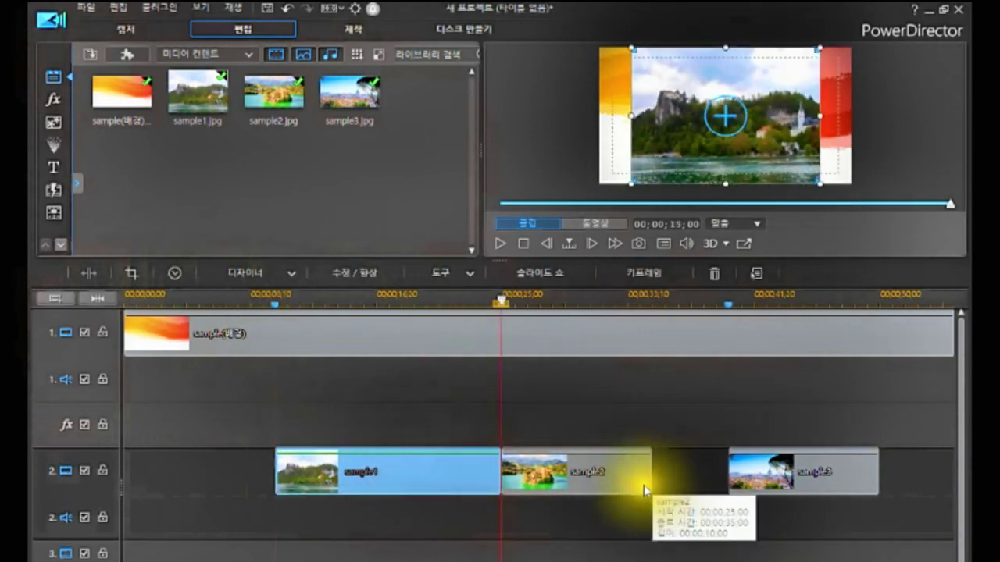
pyautogui.click(655, 488)
pyautogui.moveTo(652, 484); pyautogui.dragTo(728, 497)
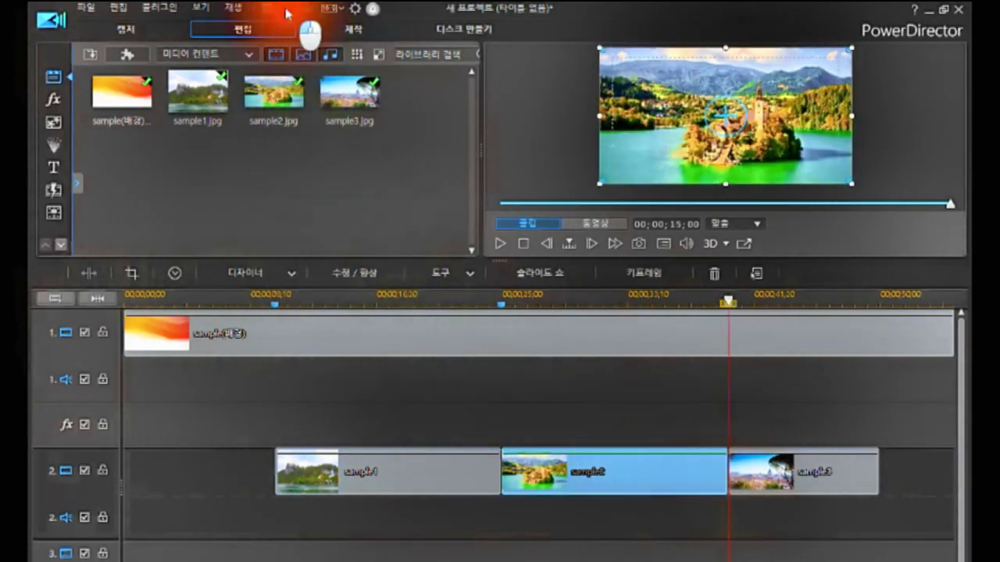
# Step: Undo the extensions of the sample1 and sample2 clips
pyautogui.click(286, 9)
pyautogui.click(286, 10)
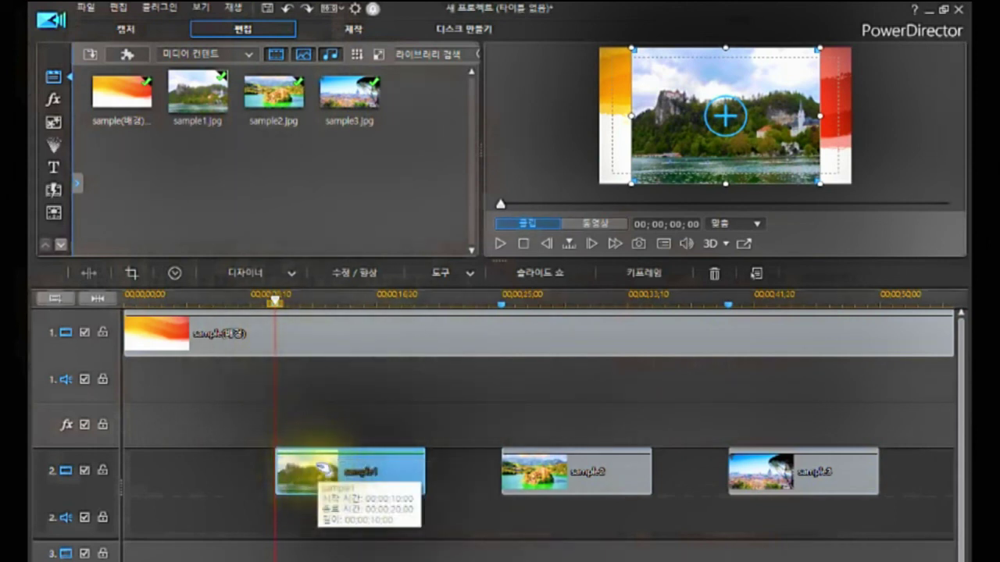
# Step: Select the sample1 clip on video track 2
pyautogui.click(312, 469)
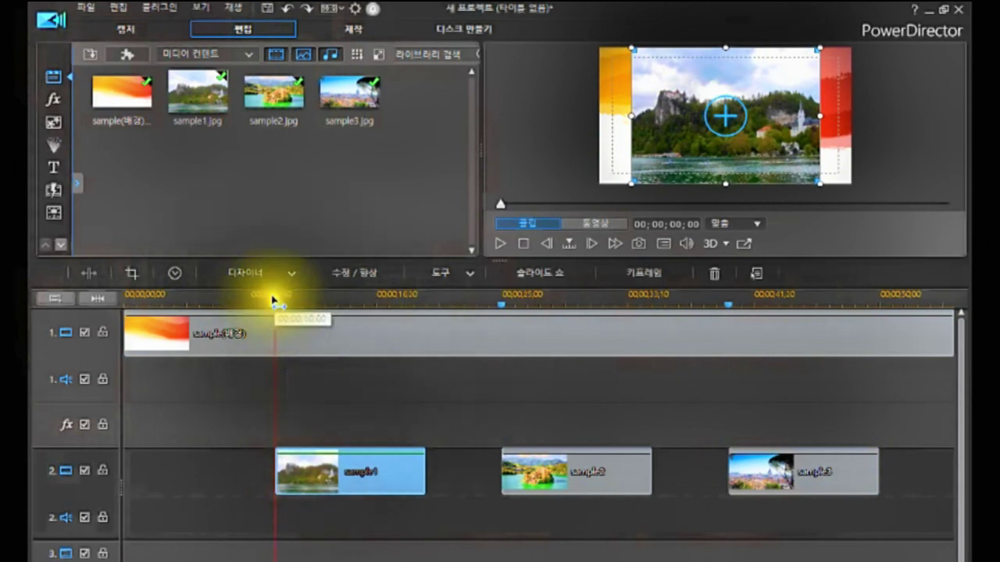
pyautogui.click(347, 461)
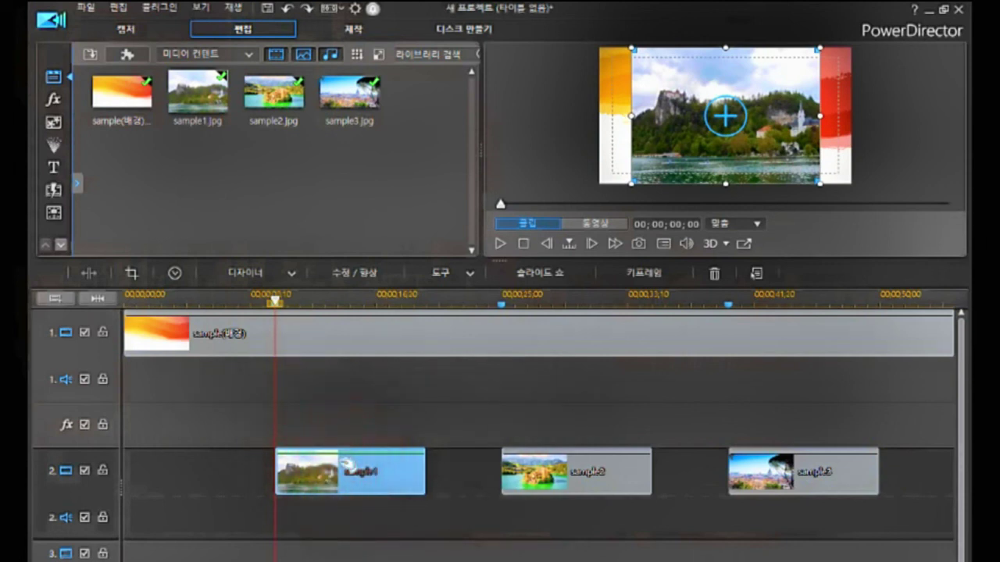